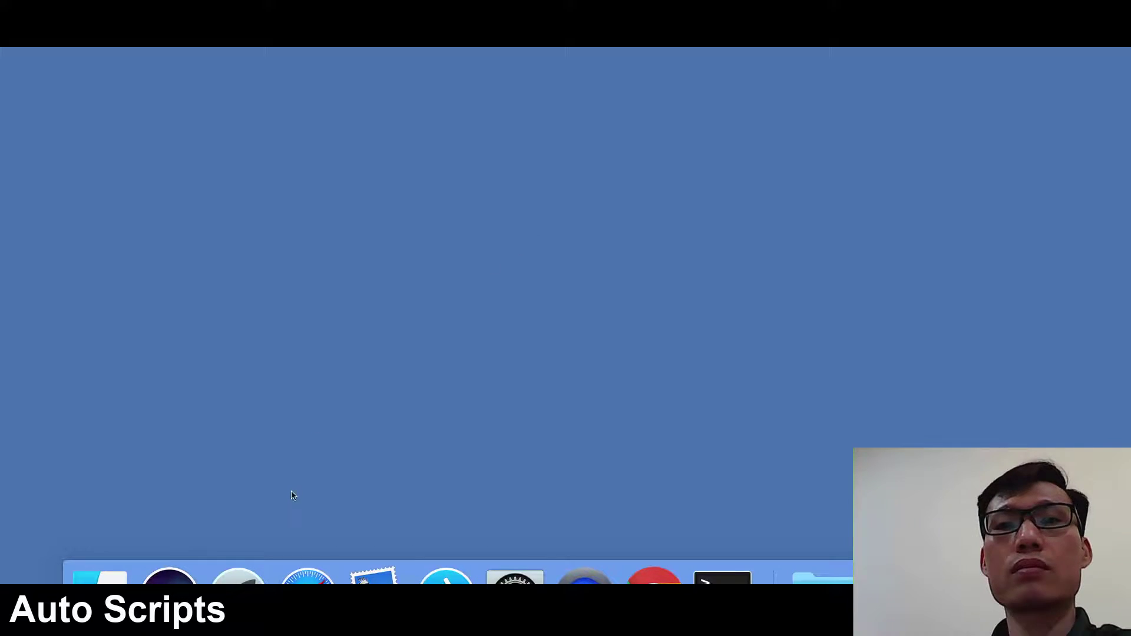
Step: Download the Macintosh IP Config tool from amcrest.com via Support > Apps & Software
{"action": "left_click", "coordinate": [307, 579]}
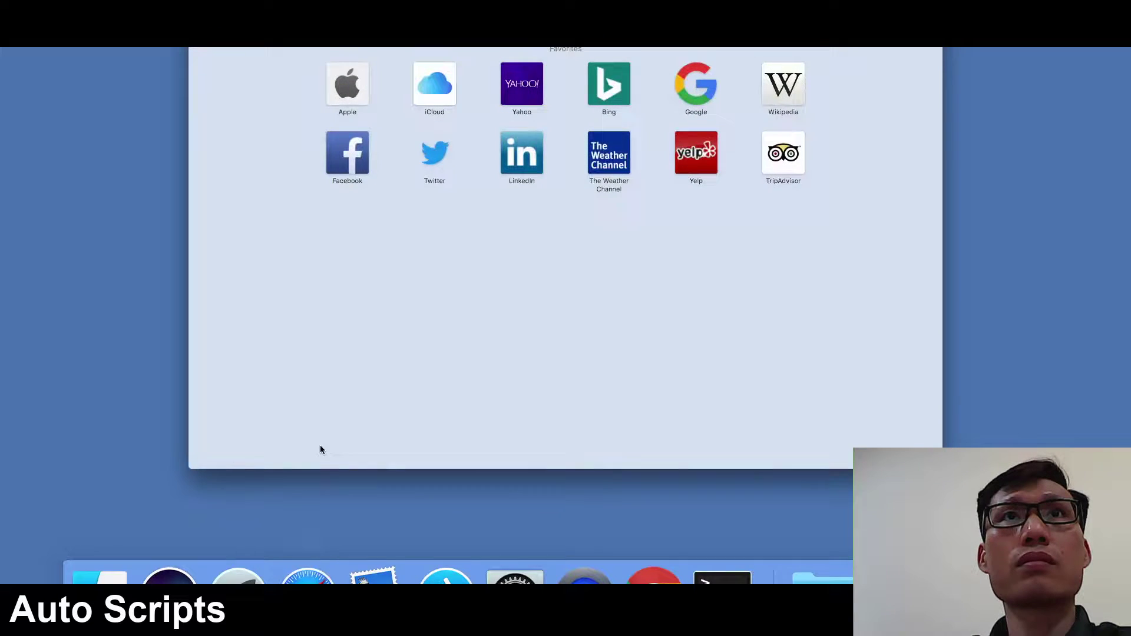
{"action": "type", "text": "amcrest"}
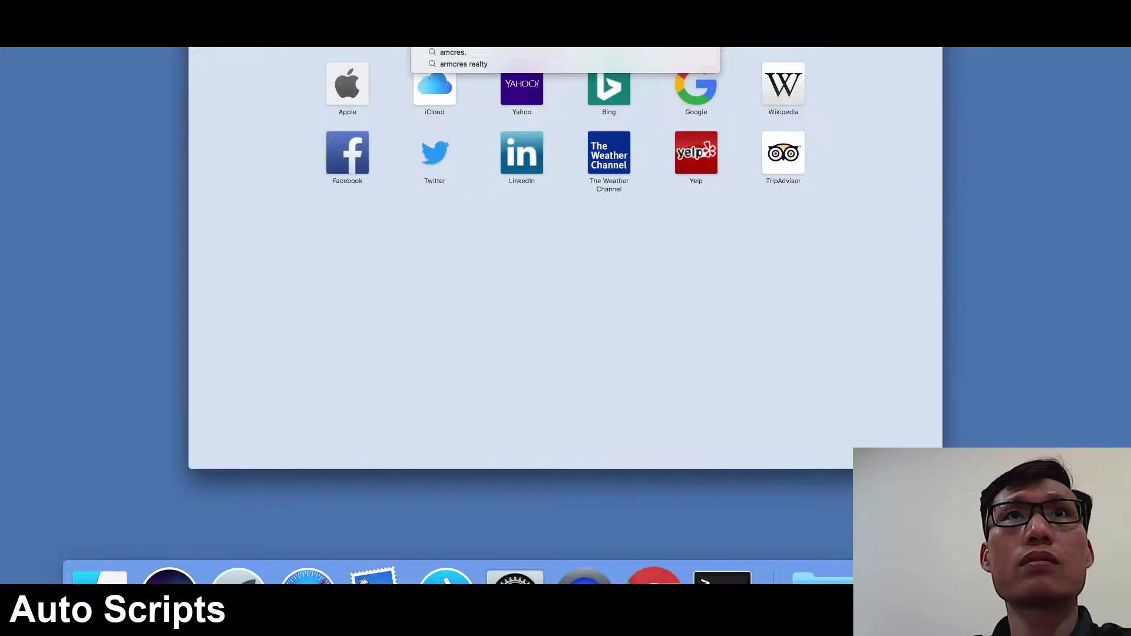
{"action": "type", "text": ".com"}
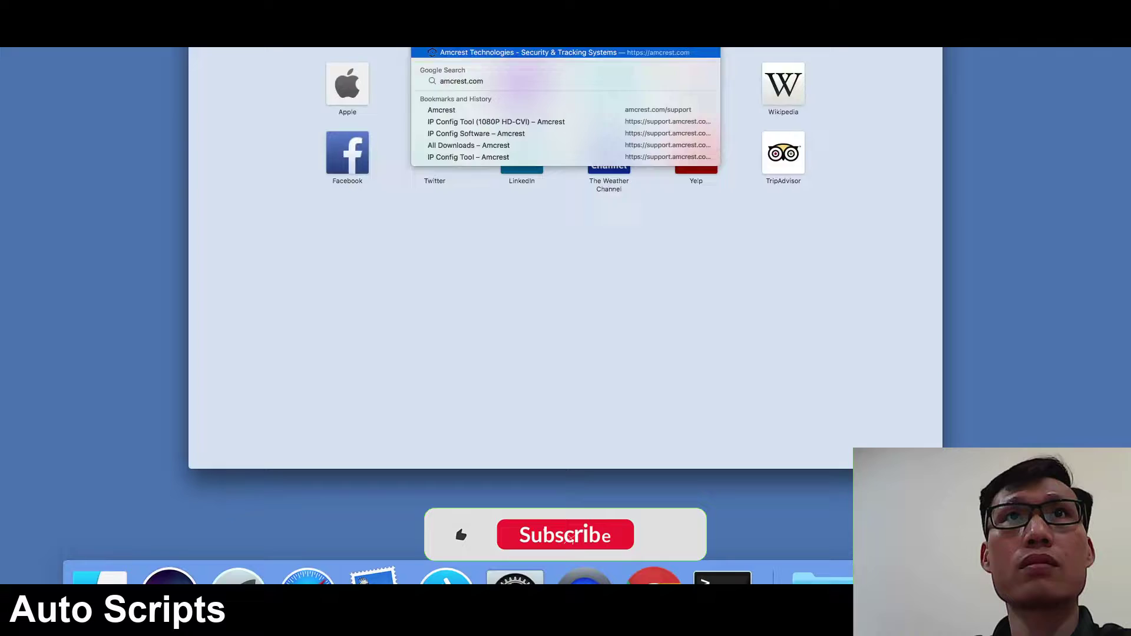
{"action": "key", "text": "Return"}
{"action": "left_click", "coordinate": [795, 125]}
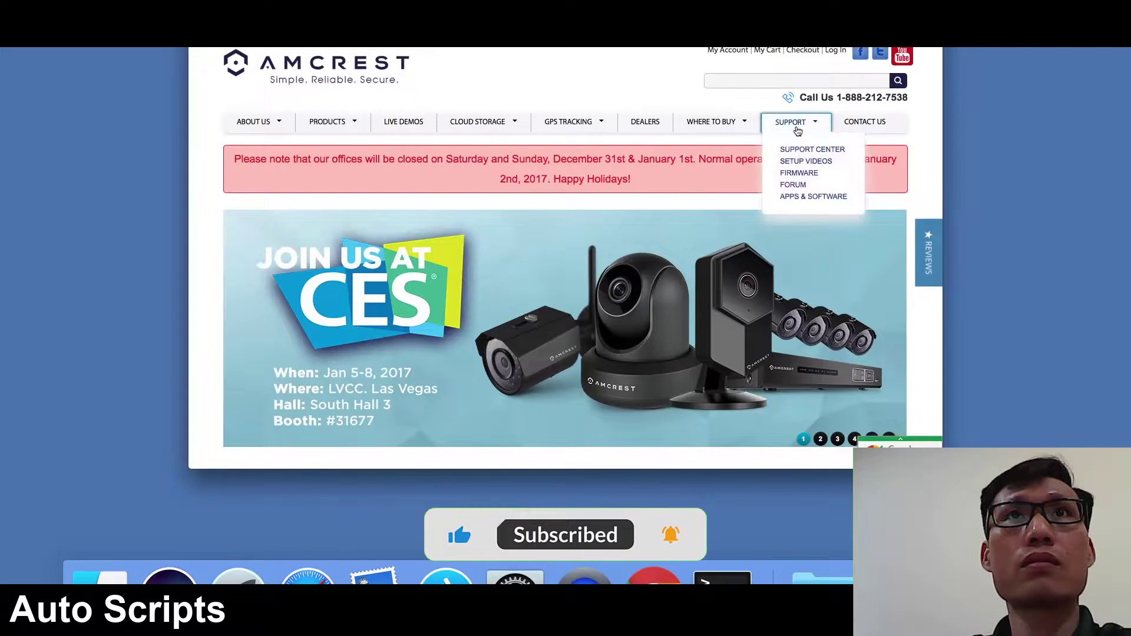
{"action": "left_click", "coordinate": [800, 198]}
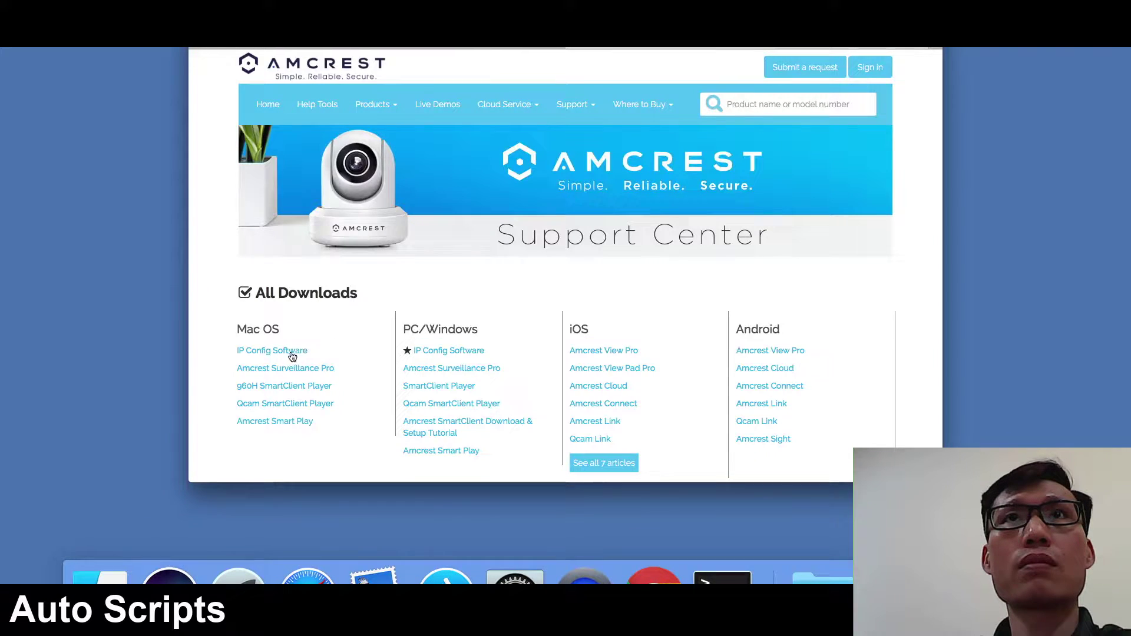
{"action": "left_click", "coordinate": [291, 351]}
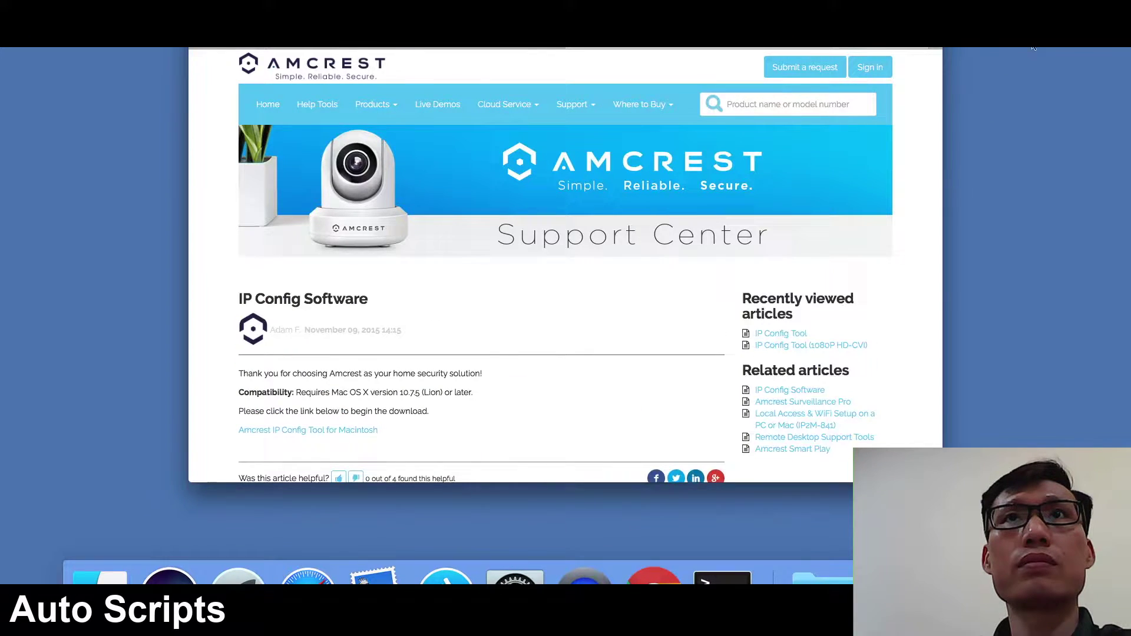
{"action": "left_click", "coordinate": [305, 429]}
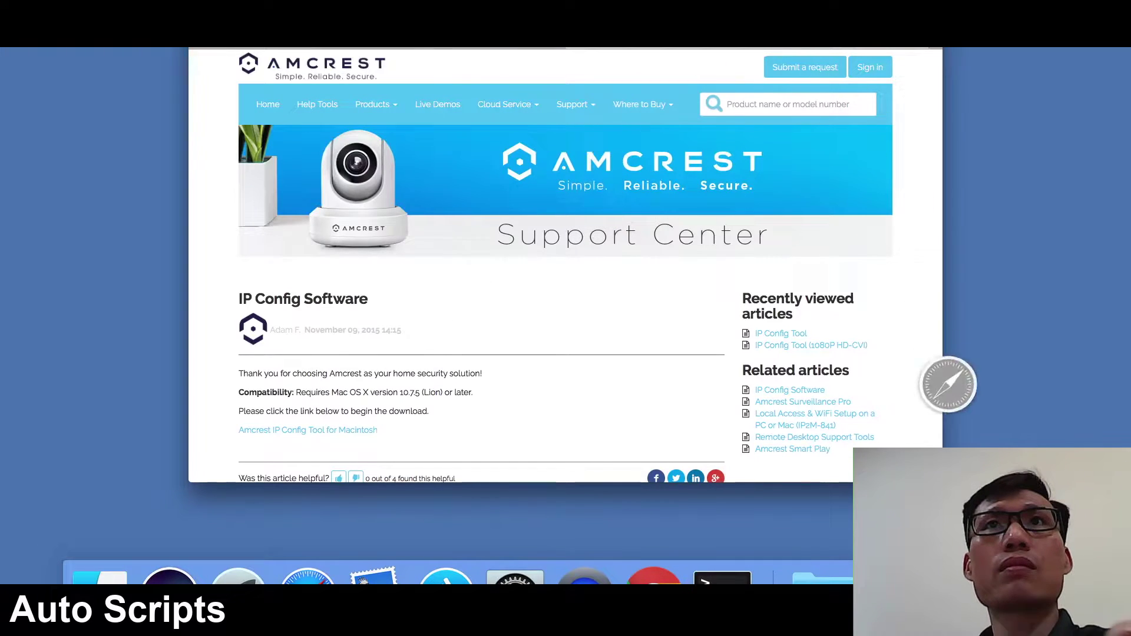
Step: Extract the IP Config zip in Downloads and open the Amcrest IP Config app
{"action": "left_click", "coordinate": [974, 77]}
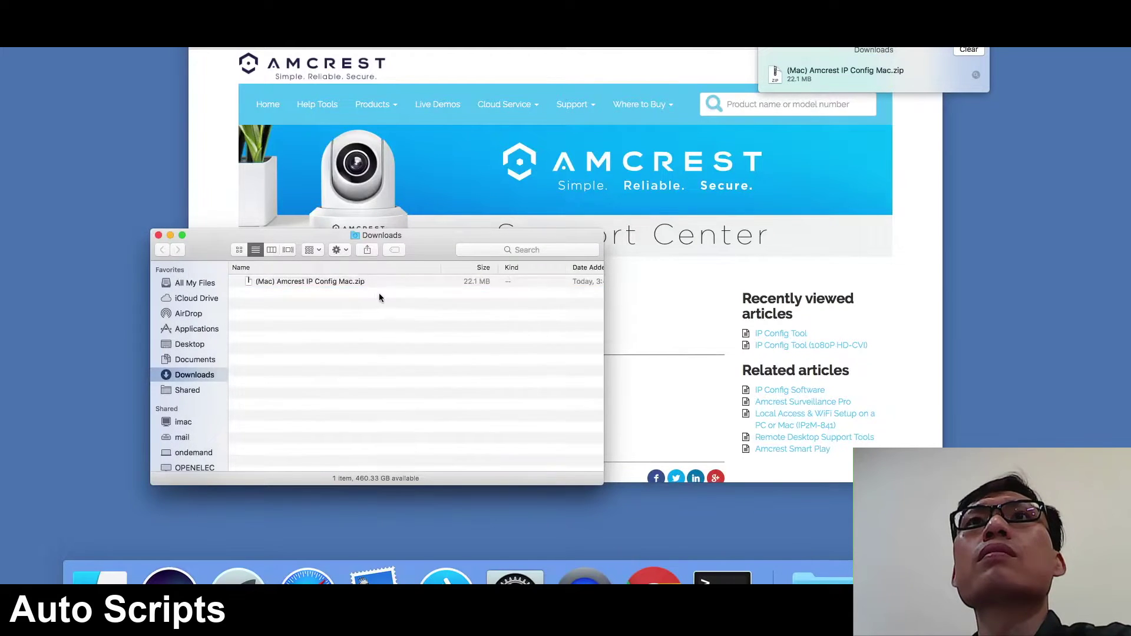
{"action": "double_click", "coordinate": [333, 281]}
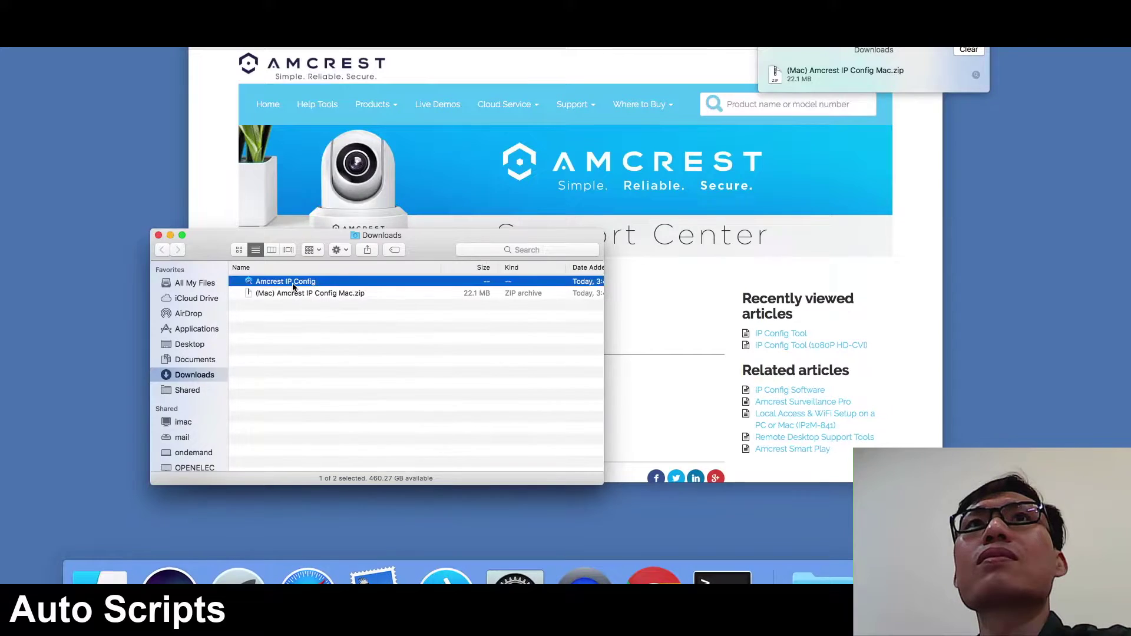
{"action": "double_click", "coordinate": [285, 282]}
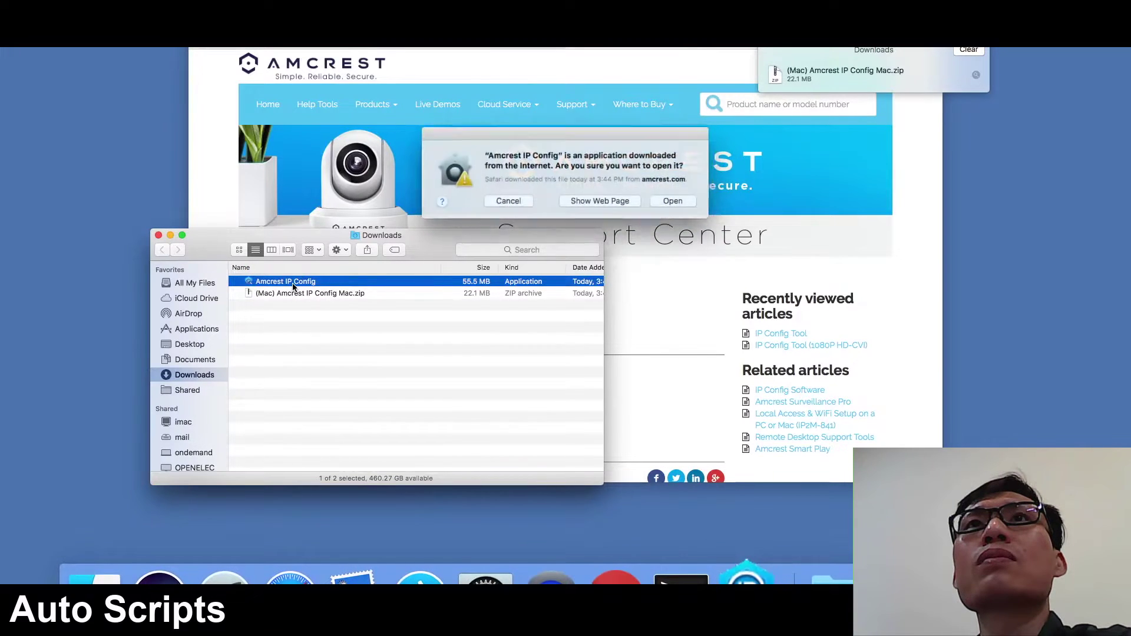
{"action": "left_click", "coordinate": [666, 201]}
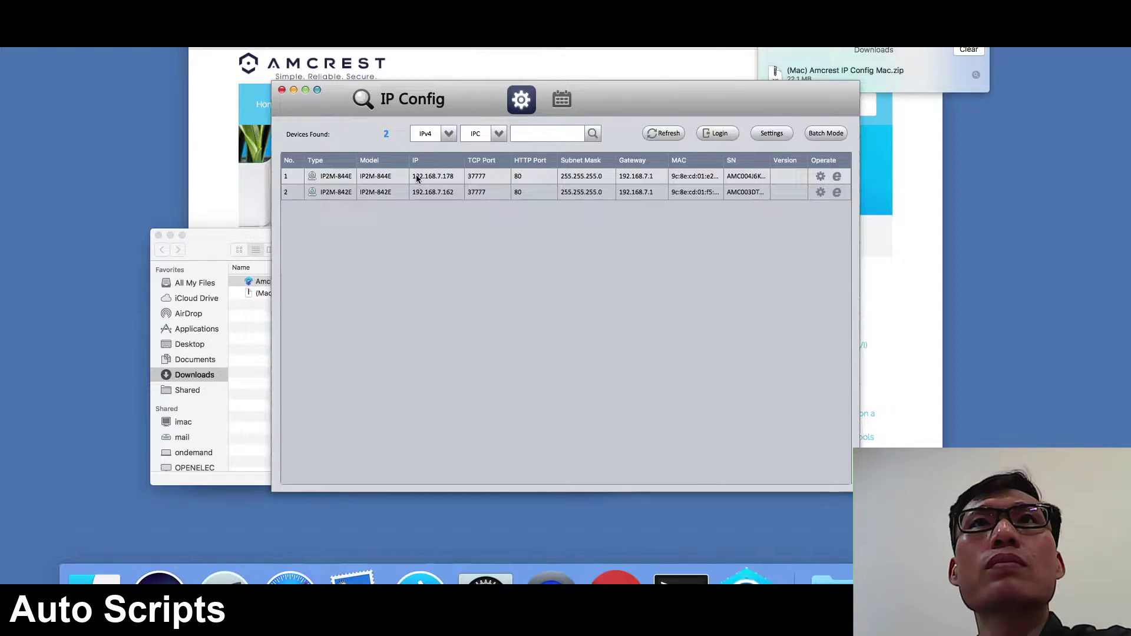
Step: Note the IP addresses of the two discovered cameras and quit IP Config
{"action": "key", "text": "super+q"}
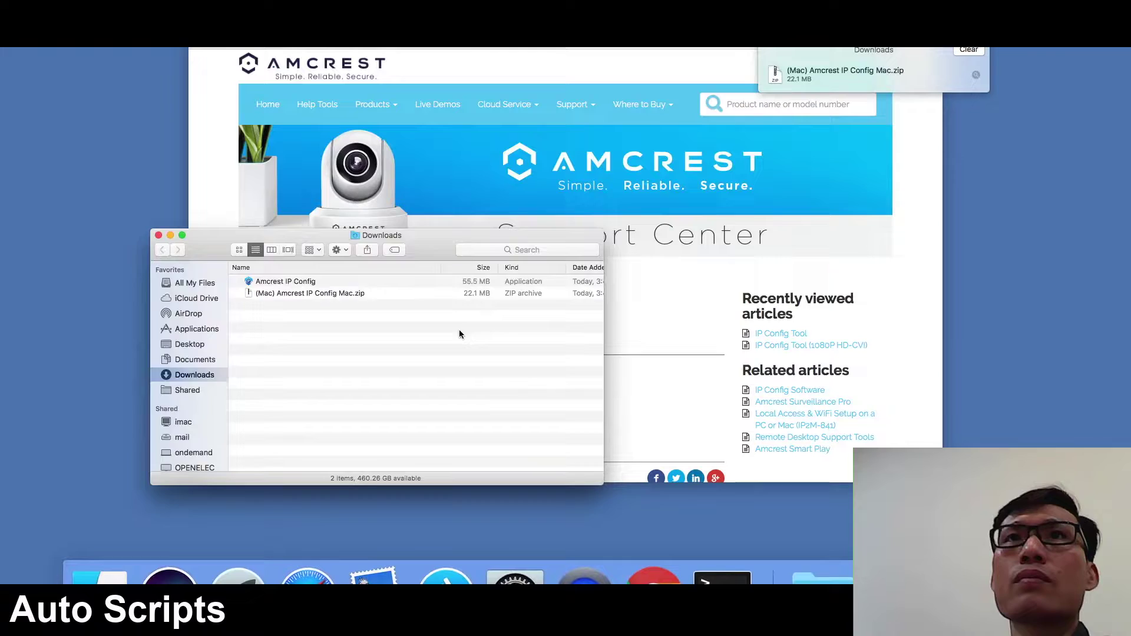
Step: Close the Downloads window, then enlarge the Terminal window and its text size by two steps
{"action": "key", "text": "super+w"}
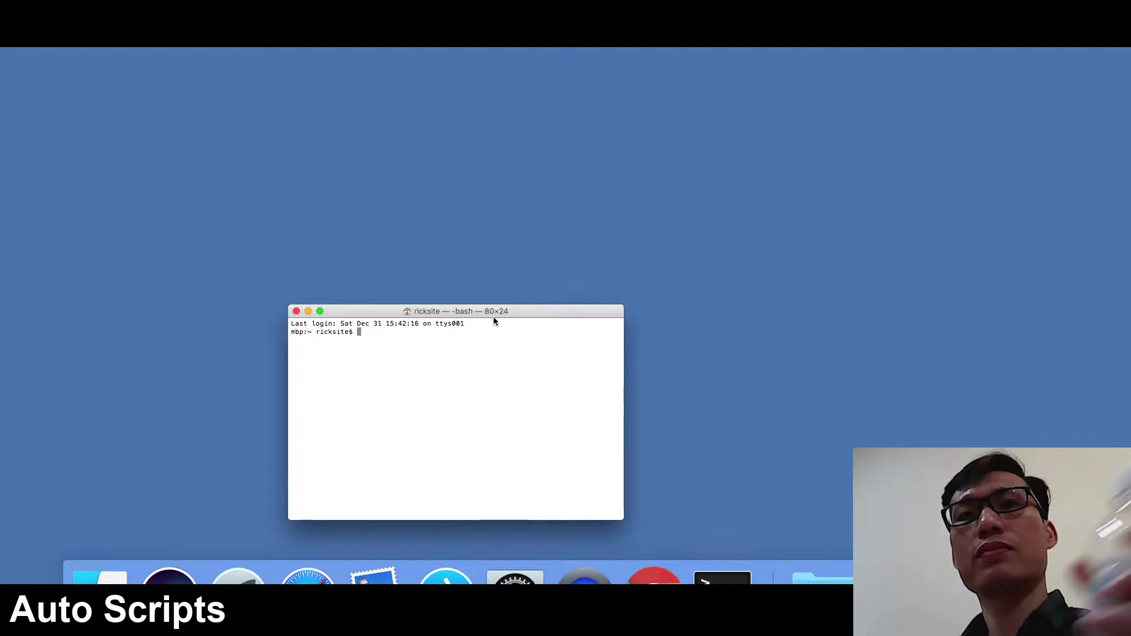
{"action": "mouse_move", "coordinate": [493, 316]}
{"action": "left_mouse_down"}
{"action": "mouse_move", "coordinate": [336, 50]}
{"action": "mouse_move", "coordinate": [294, 50]}
{"action": "left_mouse_up"}
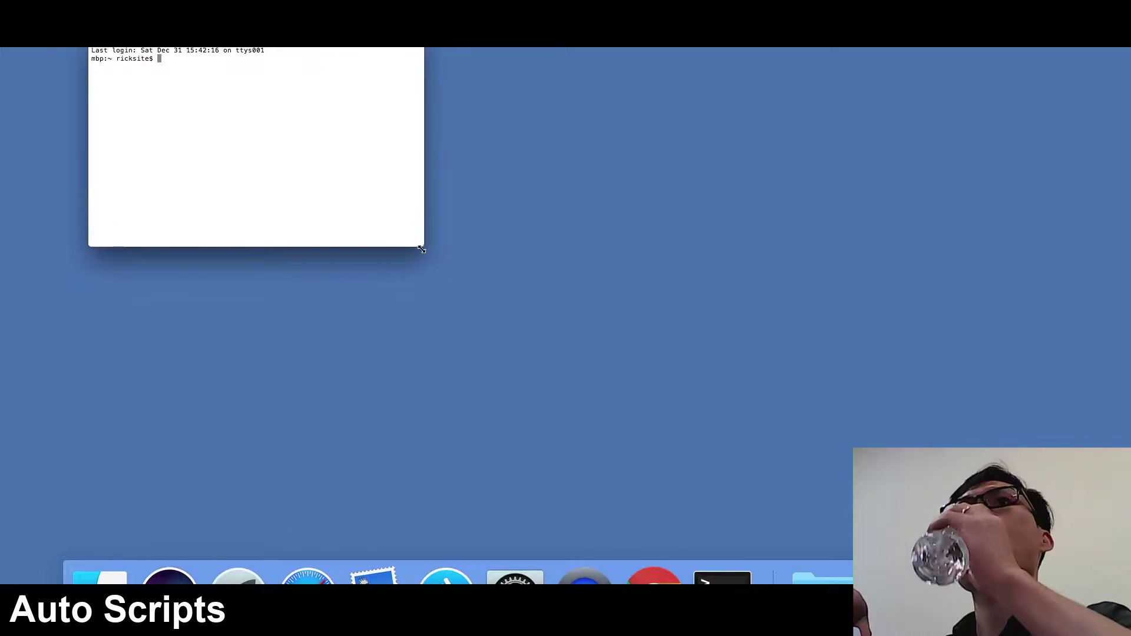
{"action": "mouse_move", "coordinate": [449, 262]}
{"action": "left_mouse_down"}
{"action": "mouse_move", "coordinate": [778, 339]}
{"action": "mouse_move", "coordinate": [1069, 520]}
{"action": "left_mouse_up"}
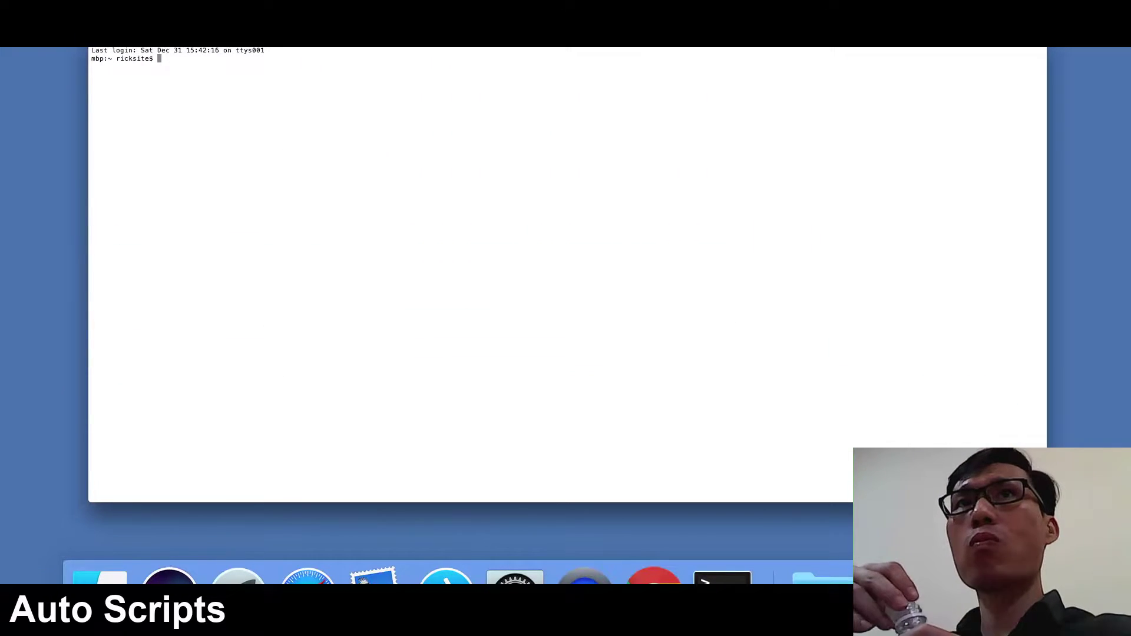
{"action": "key", "text": "super+equal"}
{"action": "key", "text": "super+equal"}
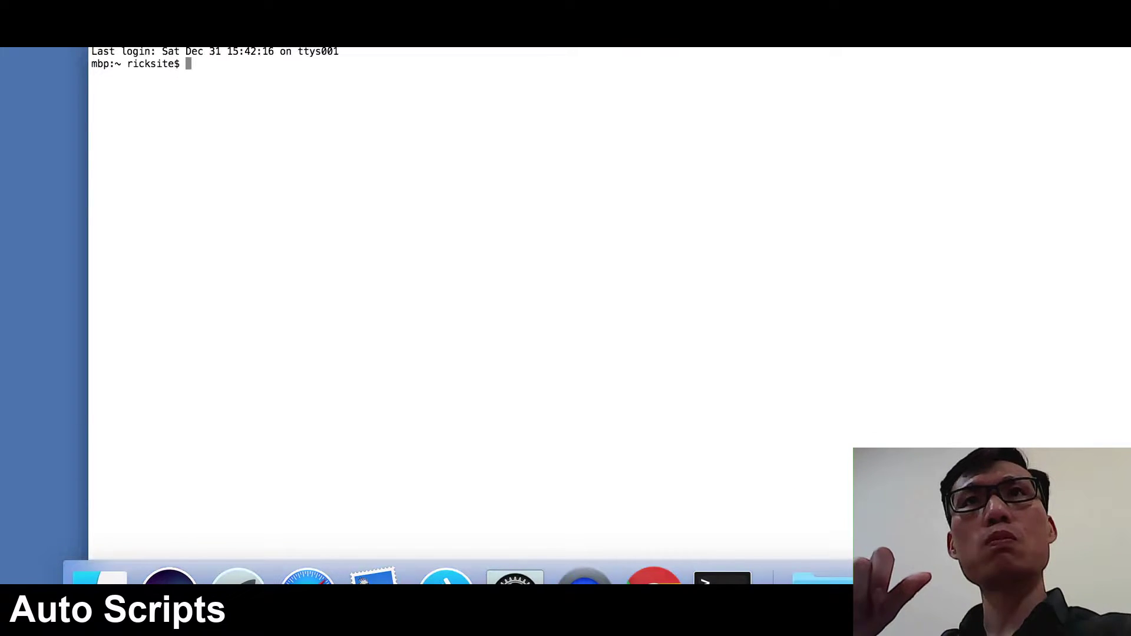
{"action": "key", "text": "super+equal"}
{"action": "key", "text": "super+equal"}
{"action": "key", "text": "super+equal"}
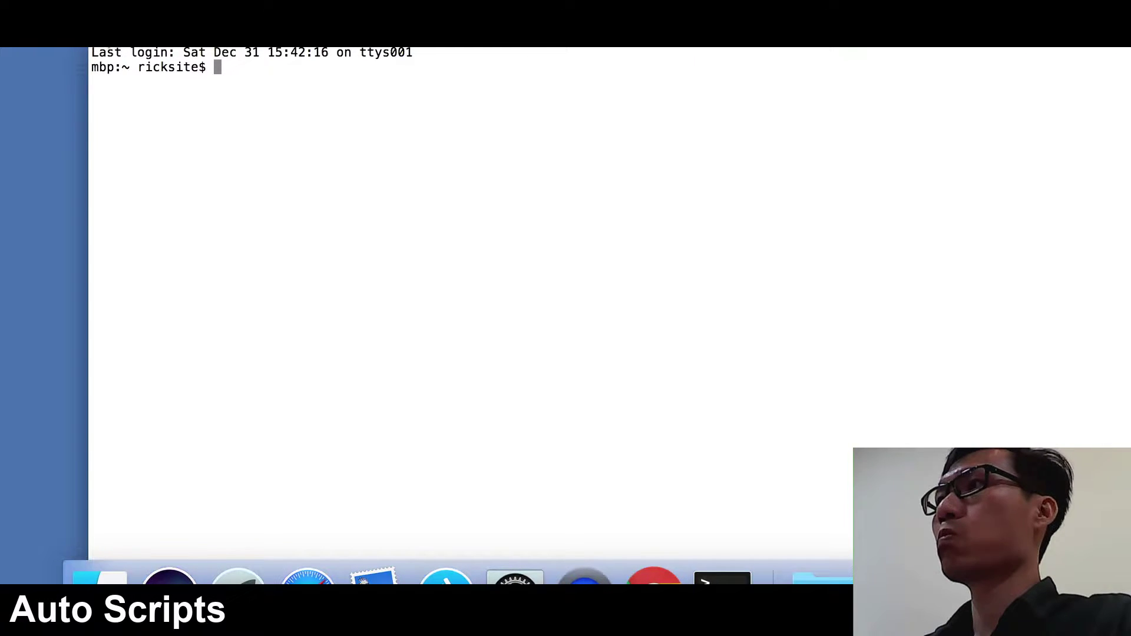
{"action": "mouse_move", "coordinate": [126, 39]}
{"action": "left_mouse_down"}
{"action": "mouse_move", "coordinate": [691, 158]}
{"action": "mouse_move", "coordinate": [125, 36]}
{"action": "left_mouse_up"}
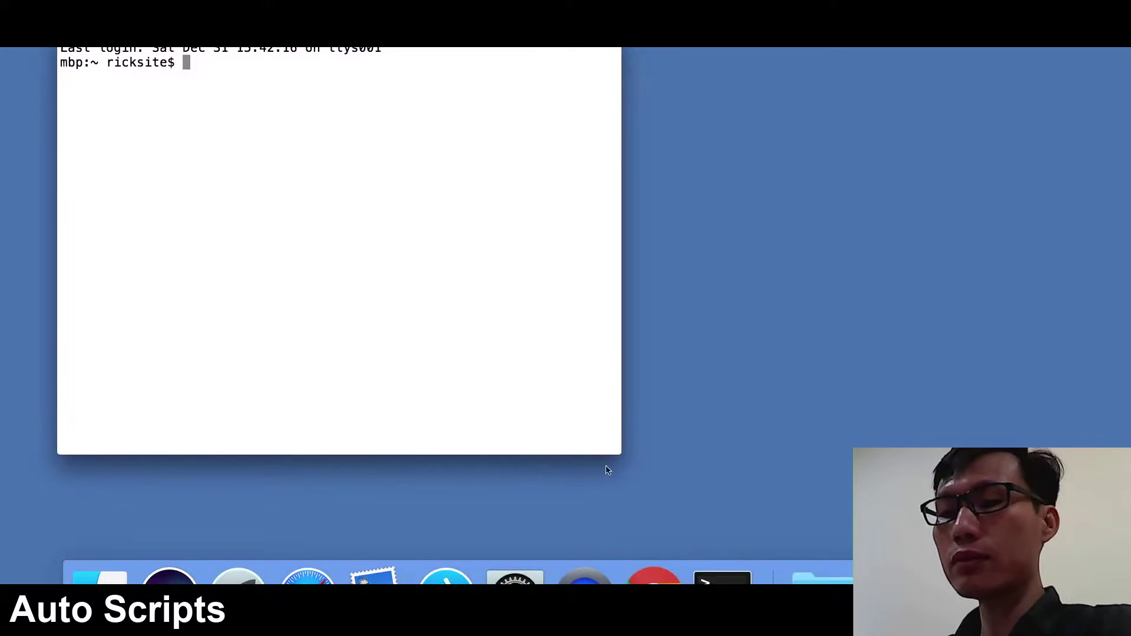
{"action": "mouse_move", "coordinate": [618, 456]}
{"action": "left_mouse_down"}
{"action": "mouse_move", "coordinate": [836, 455]}
{"action": "mouse_move", "coordinate": [981, 485]}
{"action": "mouse_move", "coordinate": [980, 503]}
{"action": "mouse_move", "coordinate": [1045, 521]}
{"action": "left_mouse_up"}
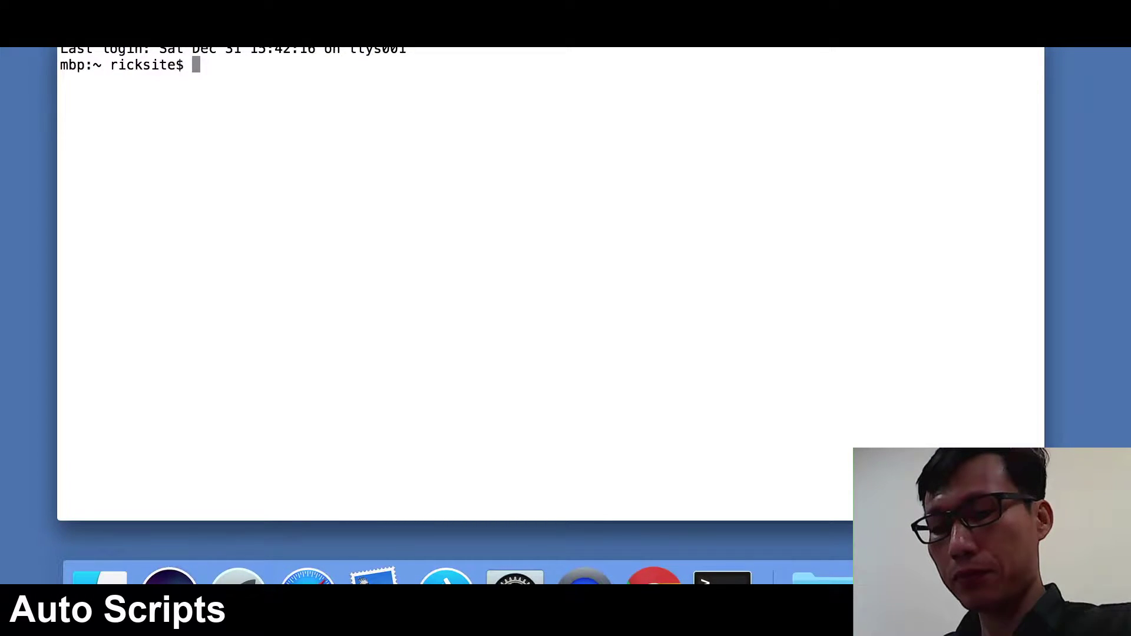
{"action": "type", "text": "cd De"}
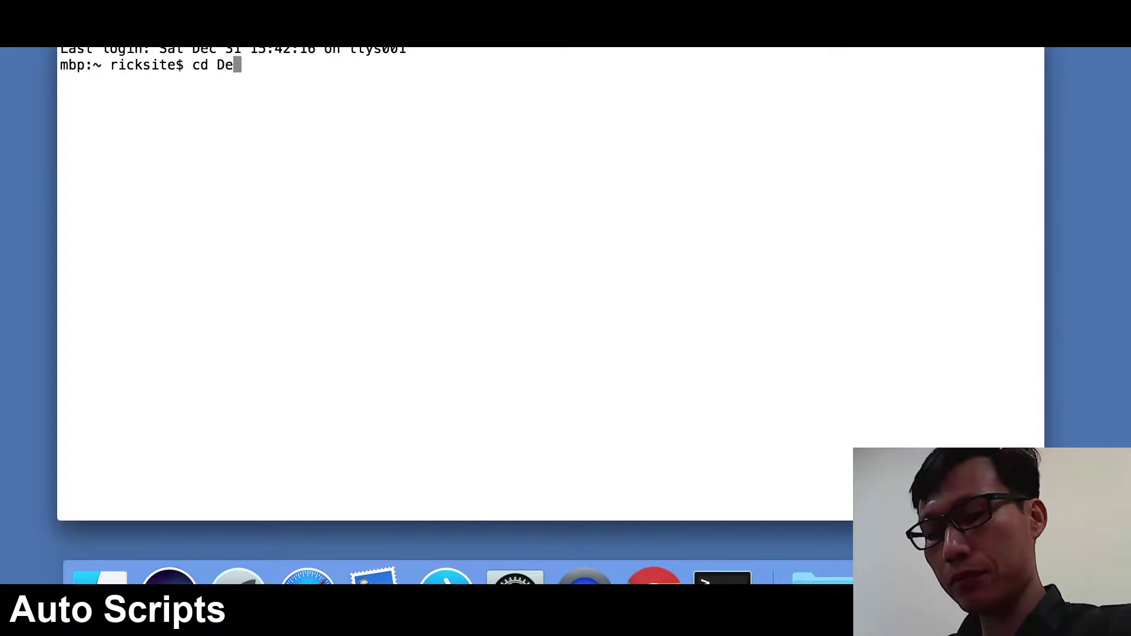
Step: Change into the Desktop folder and create a NetCam folder there
{"action": "key", "text": "Tab"}
{"action": "key", "text": "Return"}
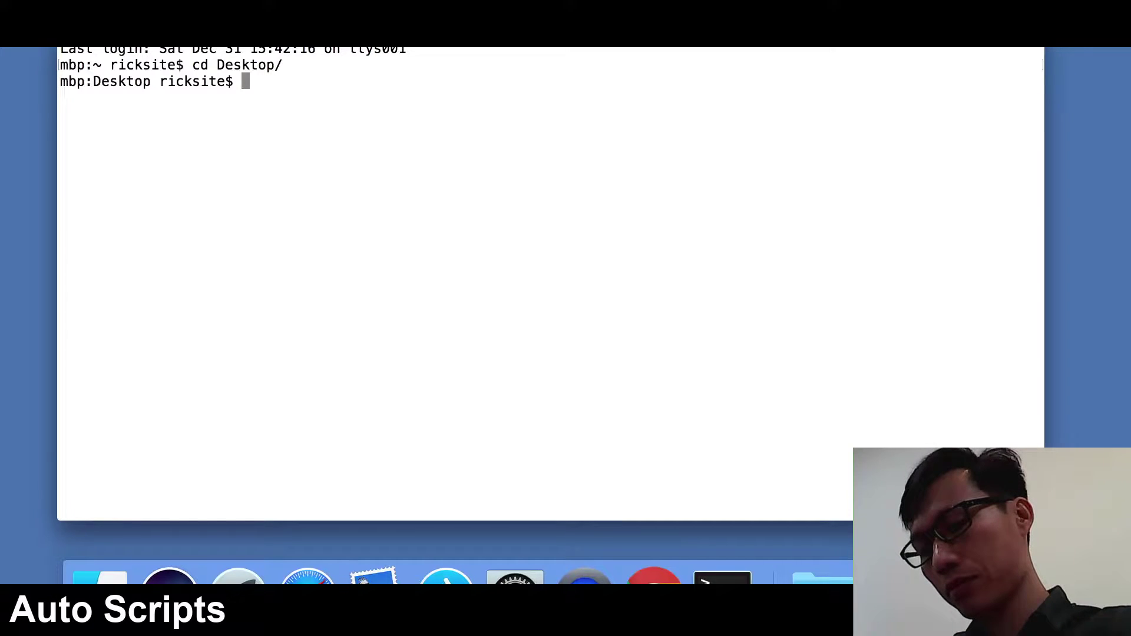
{"action": "type", "text": "mkdir "}
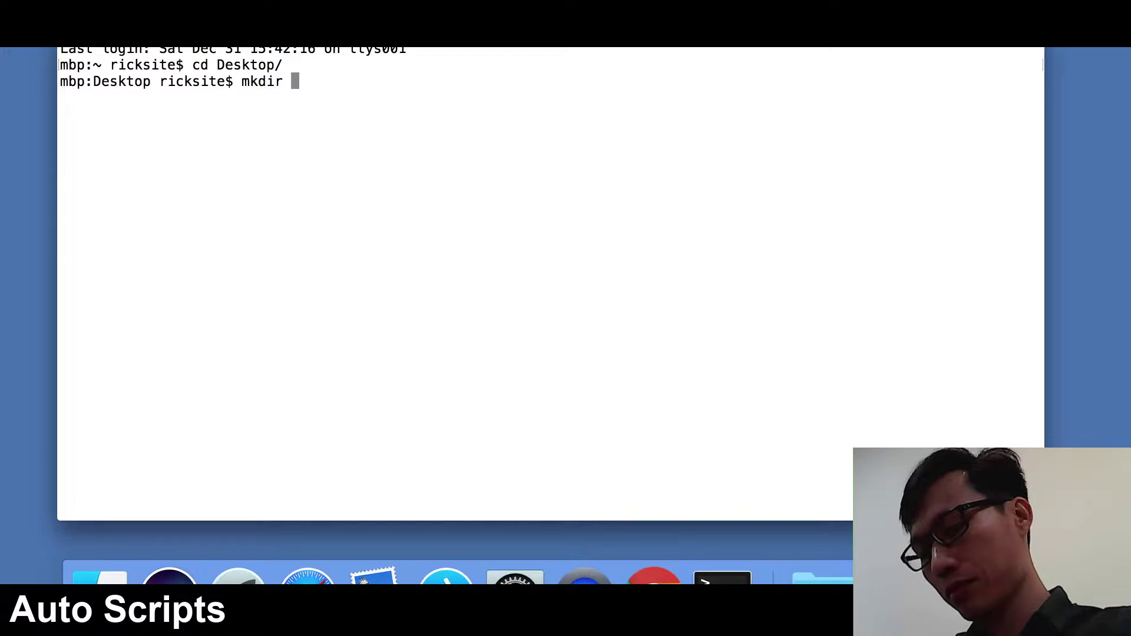
{"action": "type", "text": "NetCam"}
{"action": "key", "text": "BackSpace"}
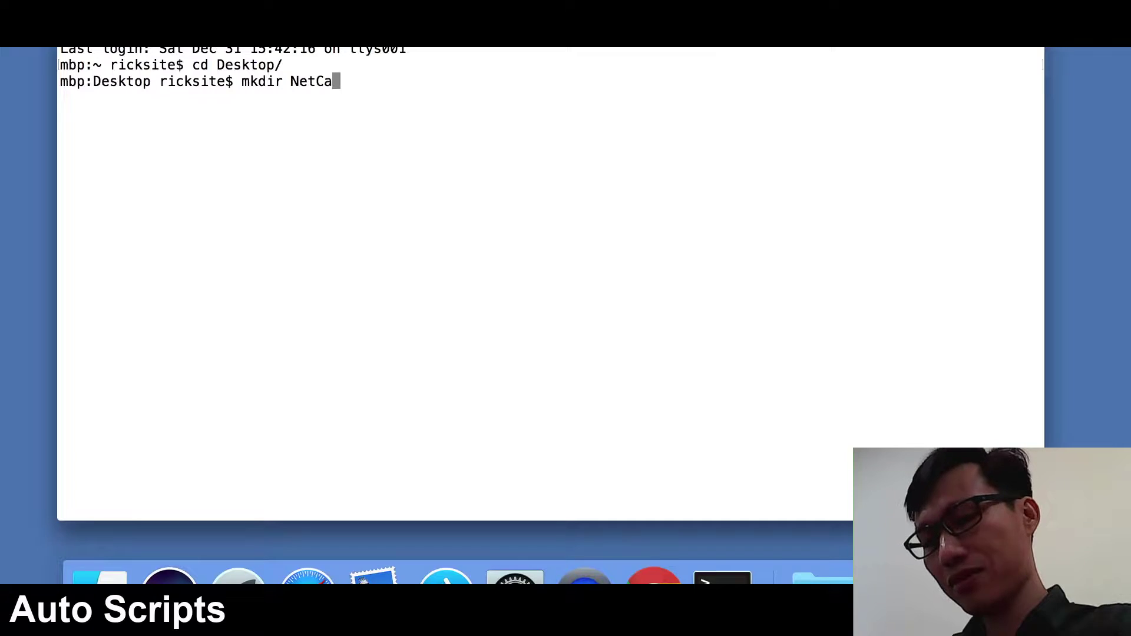
{"action": "type", "text": "m"}
{"action": "key", "text": "Return"}
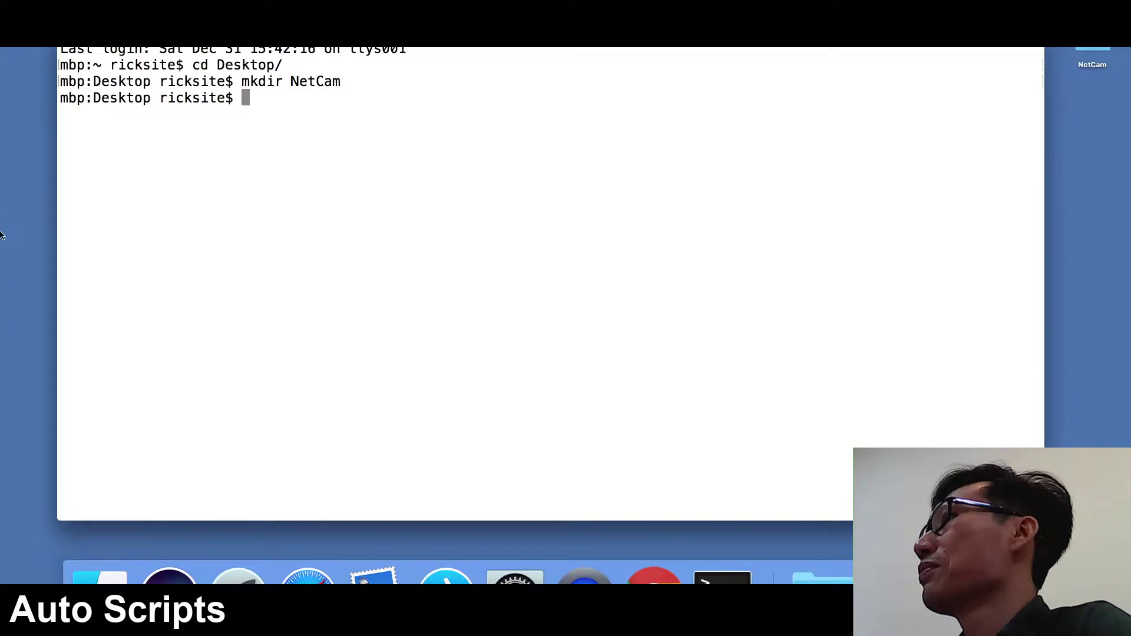
Step: Change into the NetCam folder and list its contents
{"action": "mouse_move", "coordinate": [1092, 55]}
{"action": "left_mouse_down"}
{"action": "mouse_move", "coordinate": [920, 438]}
{"action": "mouse_move", "coordinate": [928, 579]}
{"action": "mouse_move", "coordinate": [848, 530]}
{"action": "left_mouse_up"}
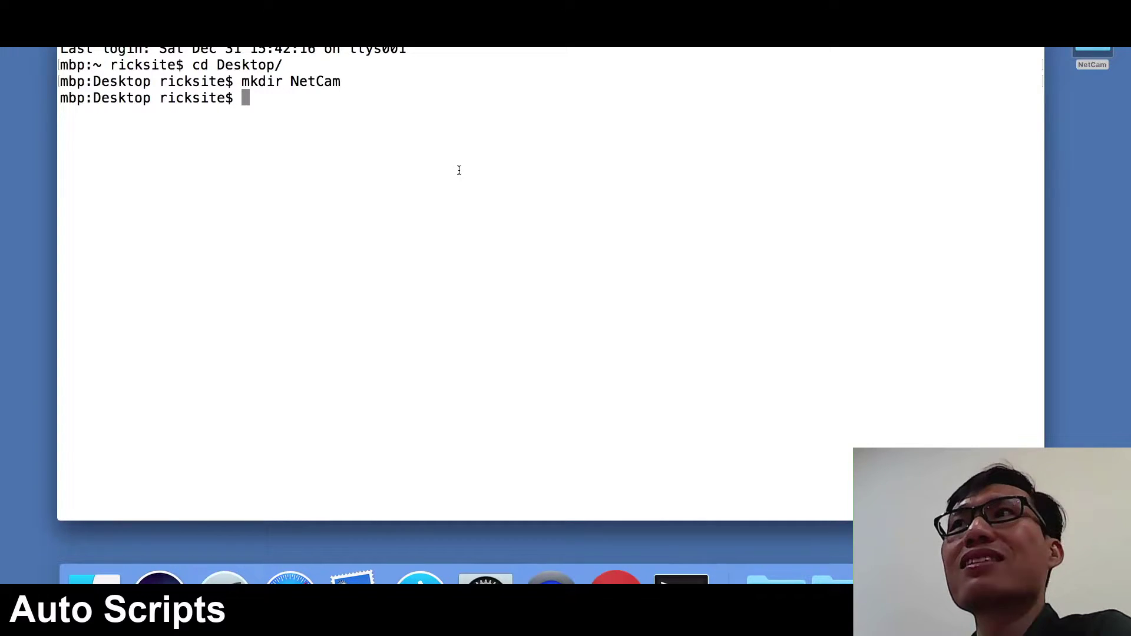
{"action": "type", "text": "cd "}
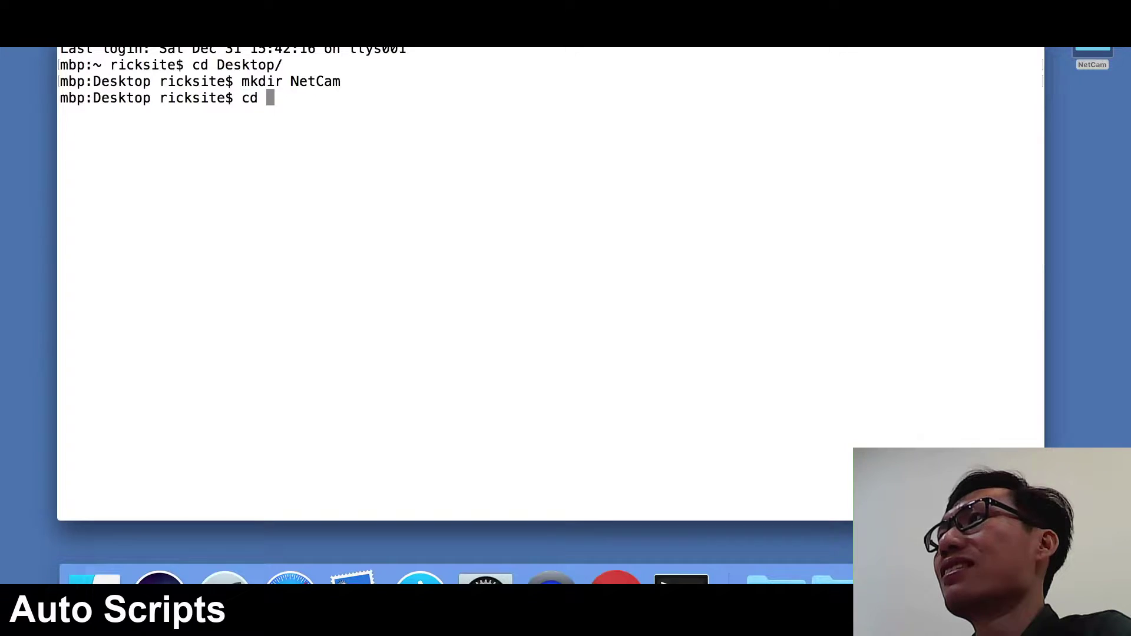
{"action": "type", "text": "N"}
{"action": "key", "text": "Tab"}
{"action": "key", "text": "Return"}
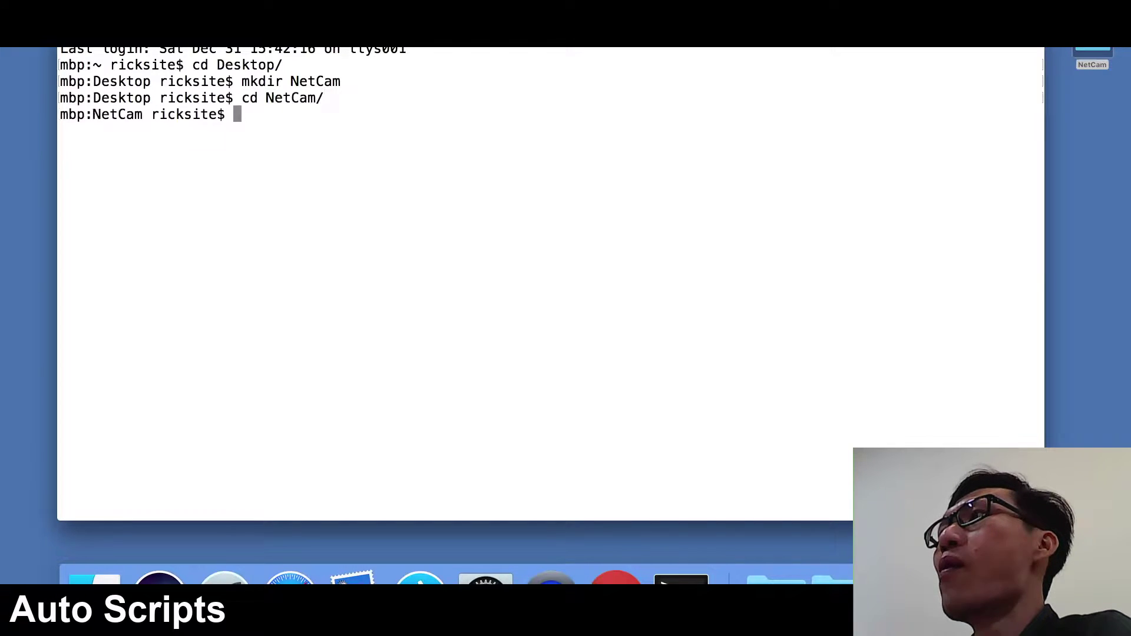
{"action": "type", "text": "ls"}
{"action": "key", "text": "Return"}
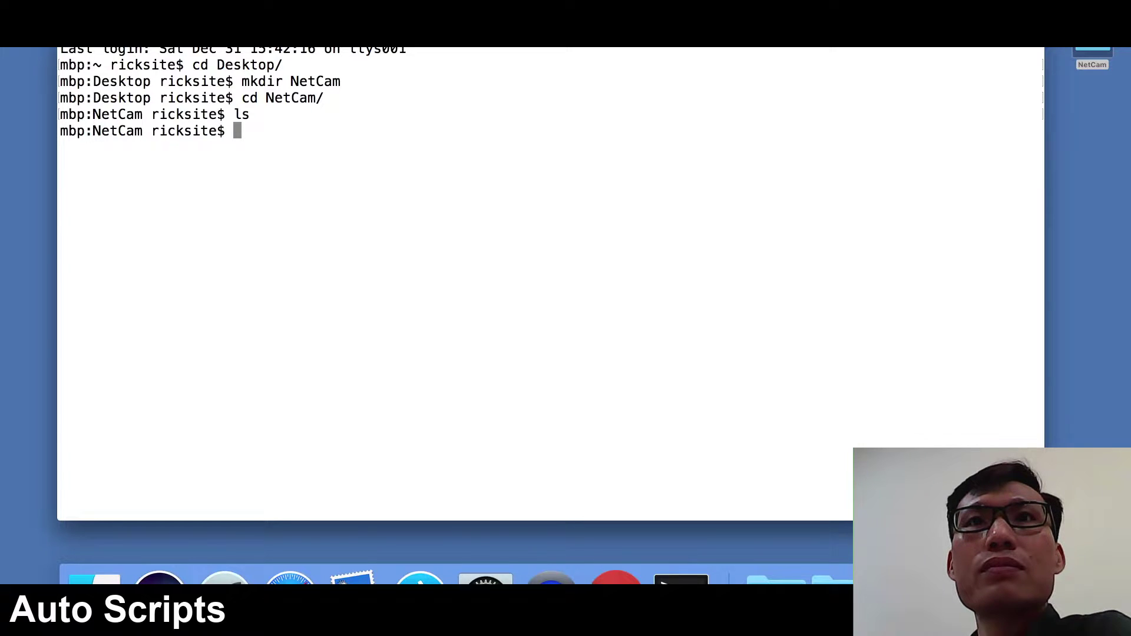
{"action": "type", "text": "ano f"}
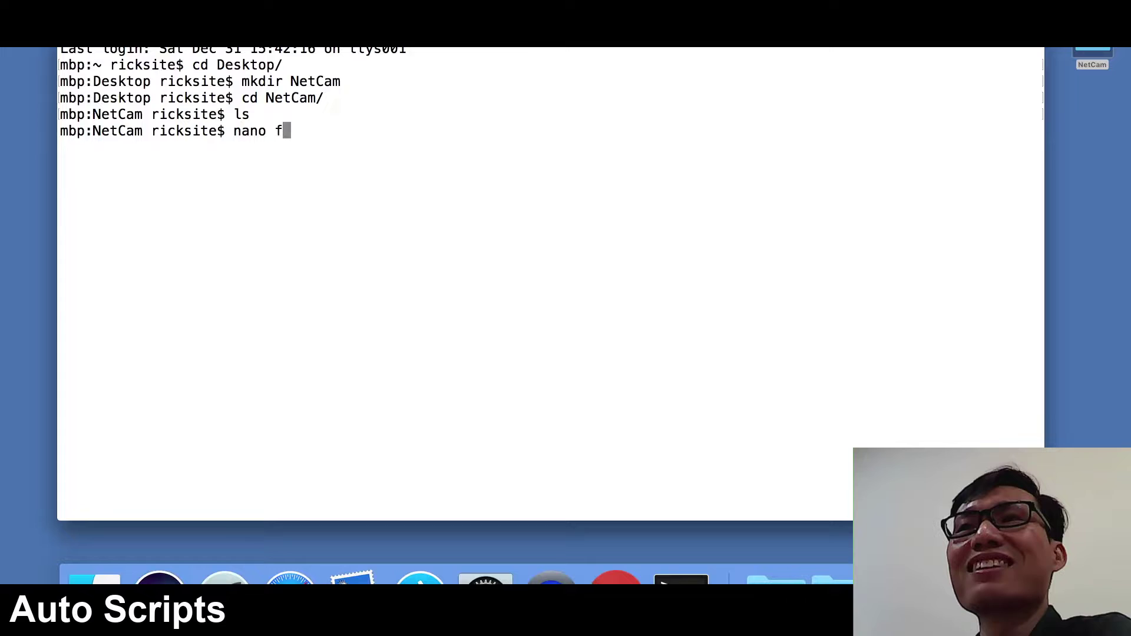
{"action": "type", "text": "rontdoor."}
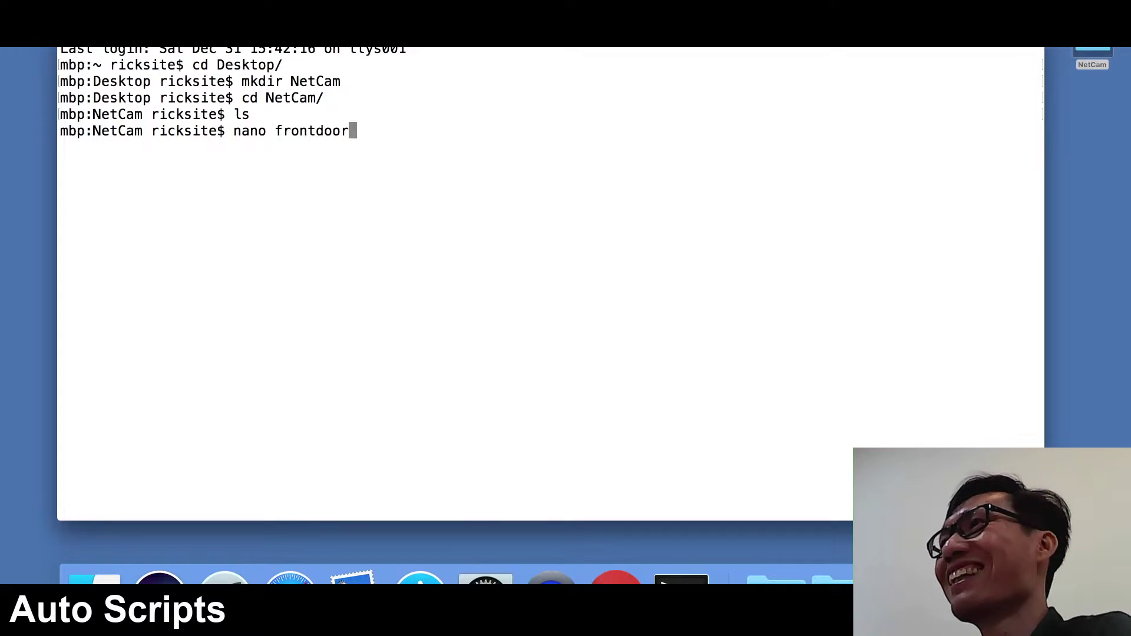
{"action": "type", "text": "command"}
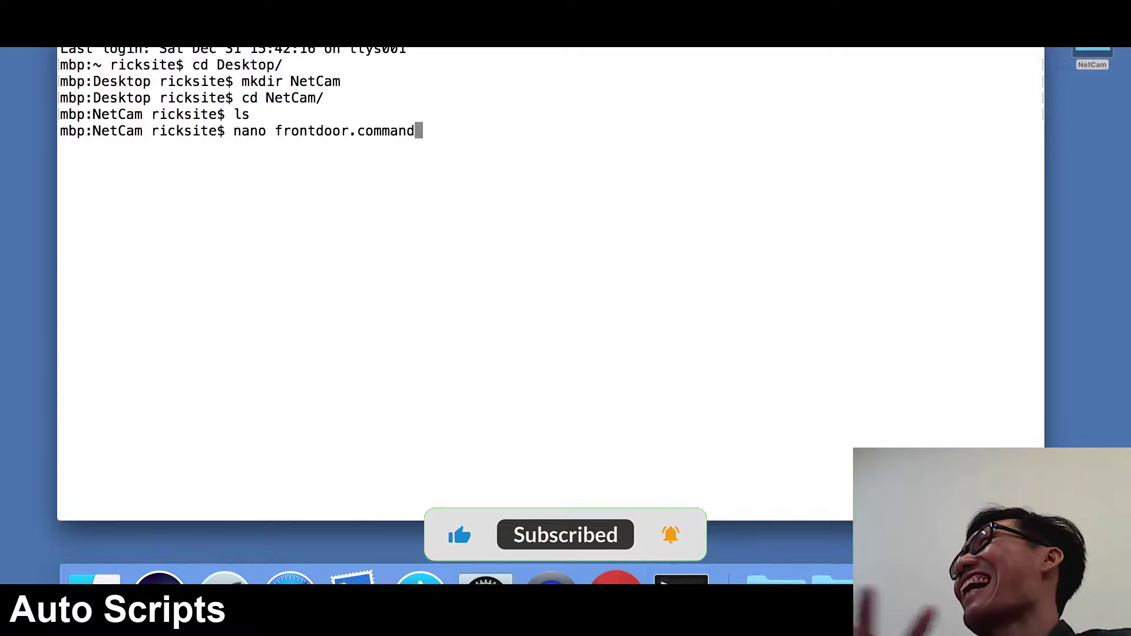
Step: Write the #!/bin/bash ffplay rtsp://192.168.7.178 script ending in exit; in nano, then save it
{"action": "key", "text": "Return"}
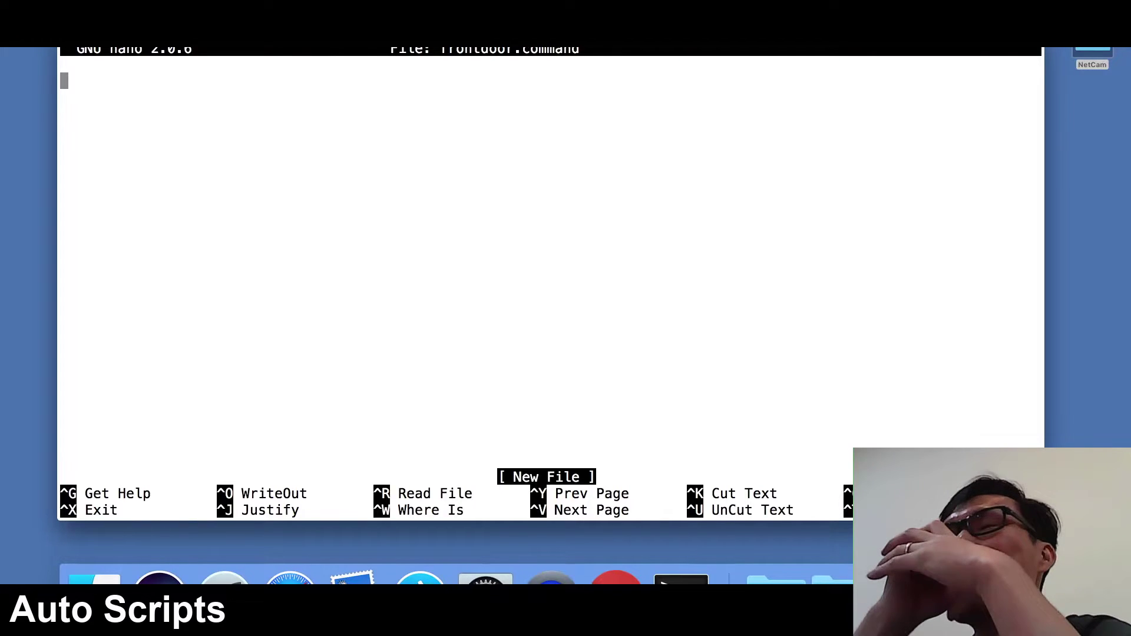
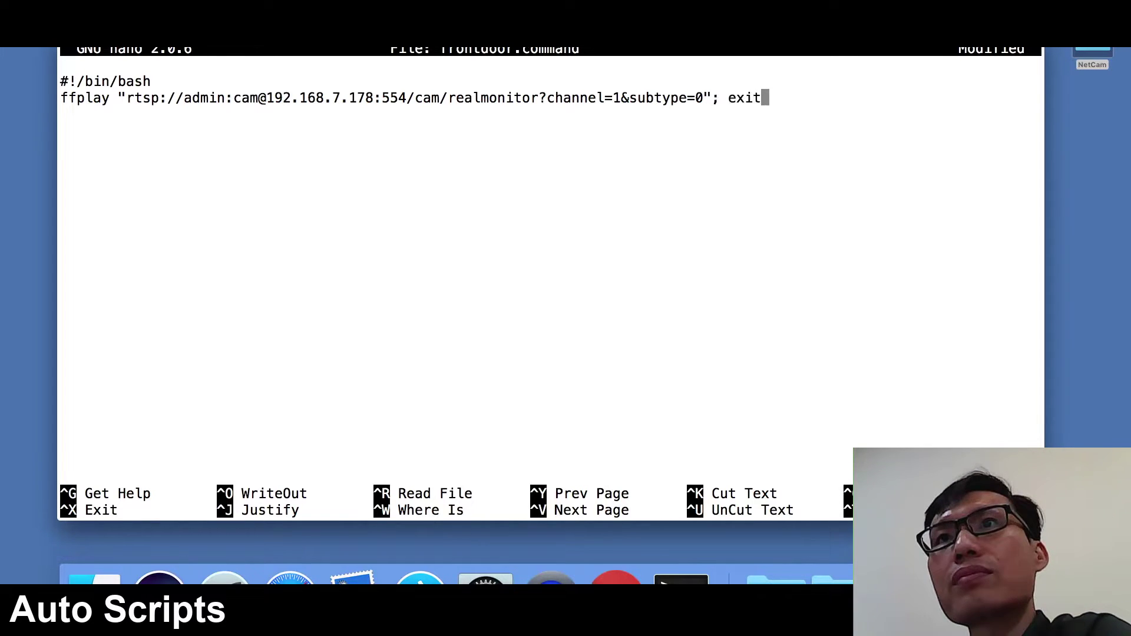
{"action": "key", "text": "Return"}
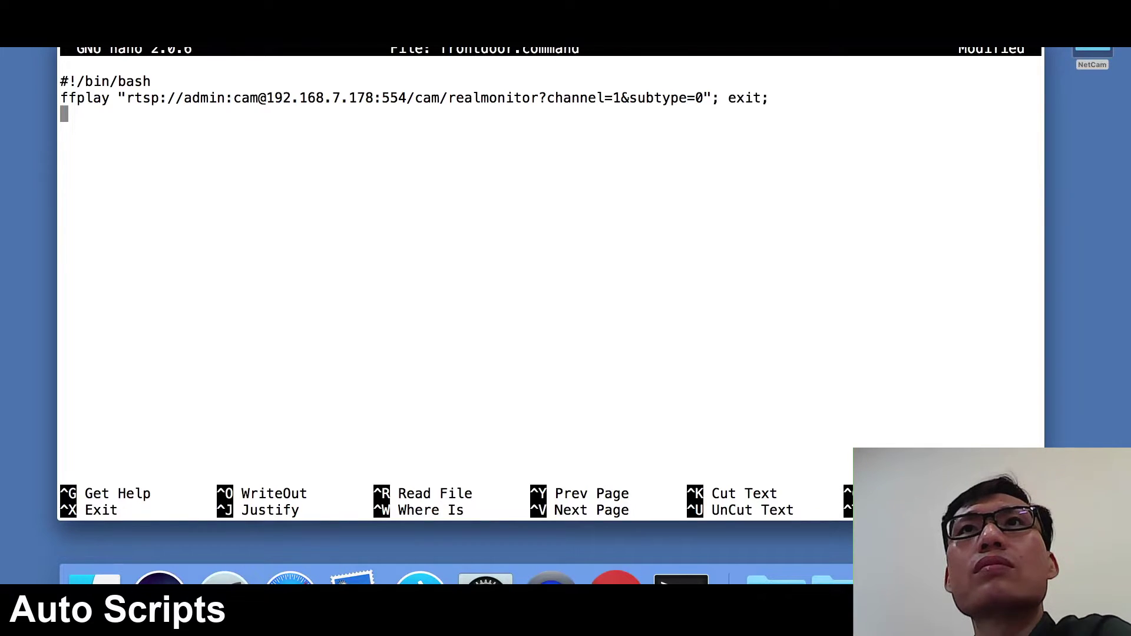
{"action": "key", "text": "ctrl+o"}
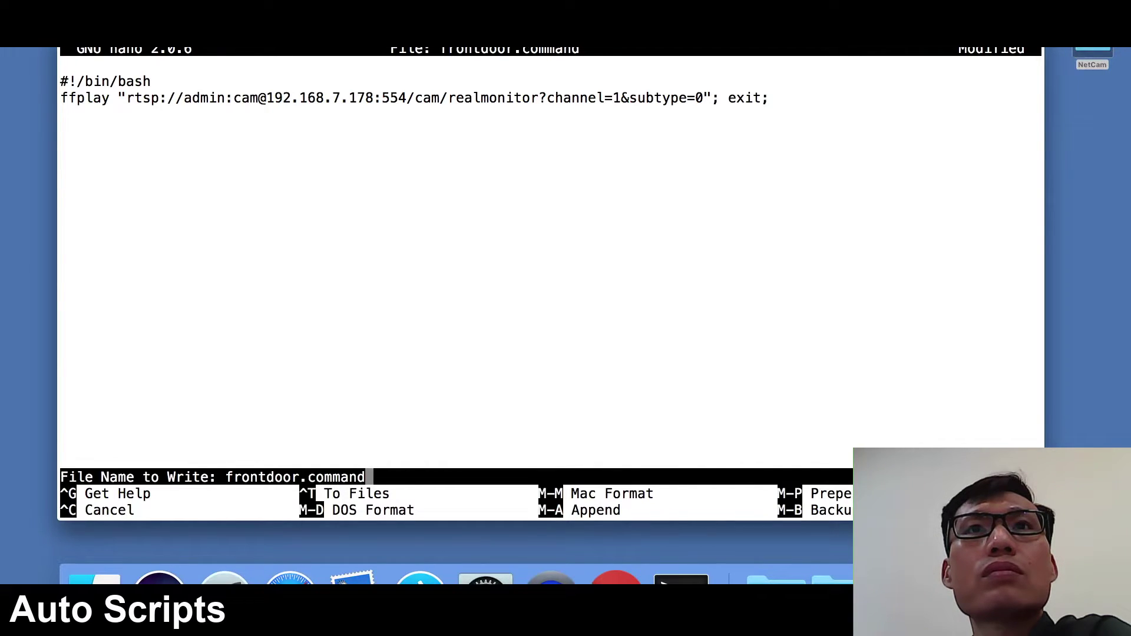
{"action": "key", "text": "Return"}
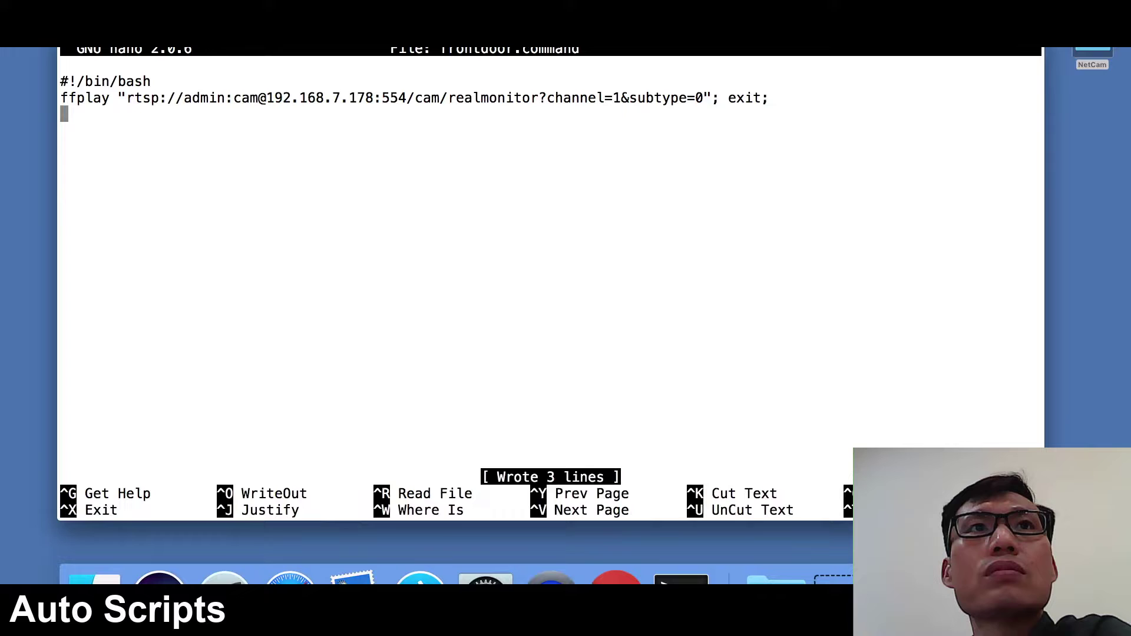
Step: Exit nano, run chmod +x frontdoor.command, then run ./frontdoor.command to start ffplay
{"action": "key", "text": "ctrl+x"}
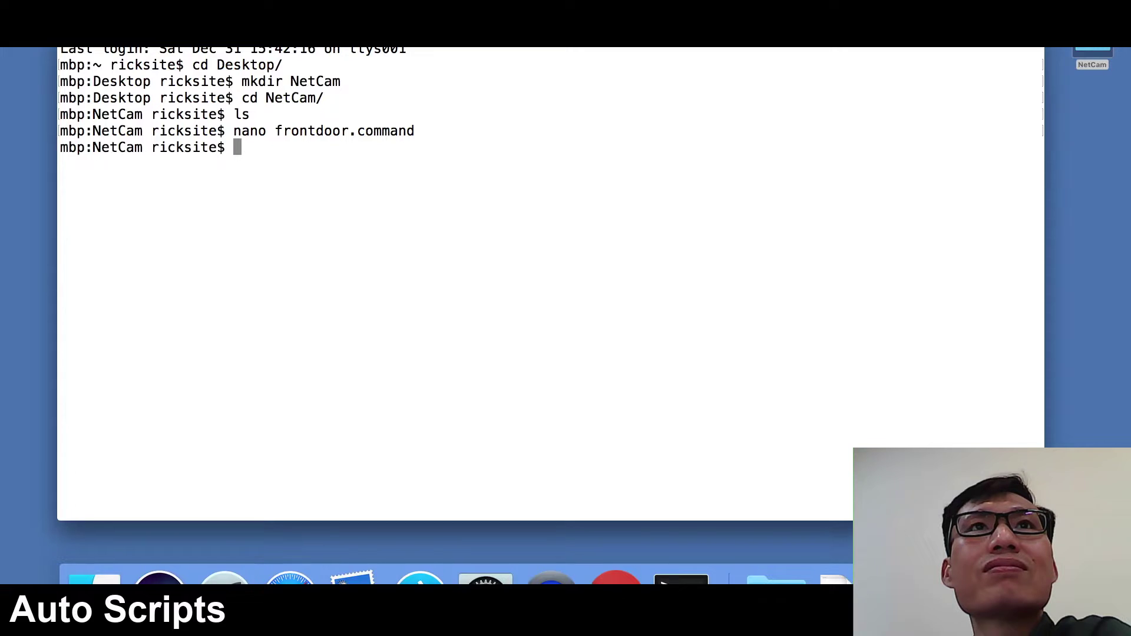
{"action": "type", "text": "ch"}
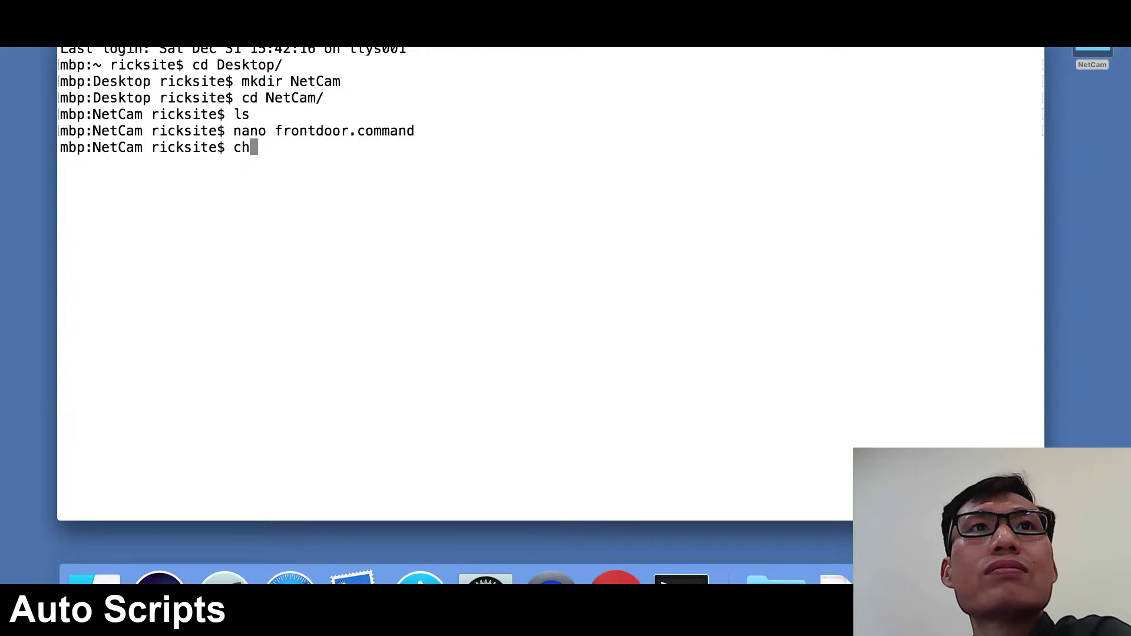
{"action": "type", "text": "mod"}
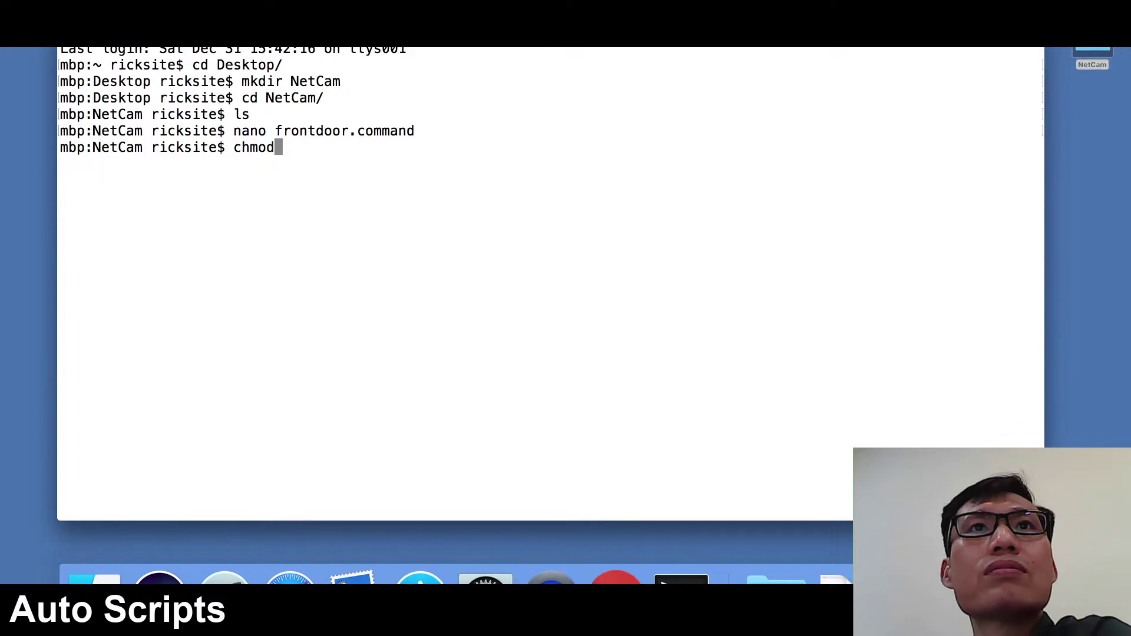
{"action": "type", "text": " +"}
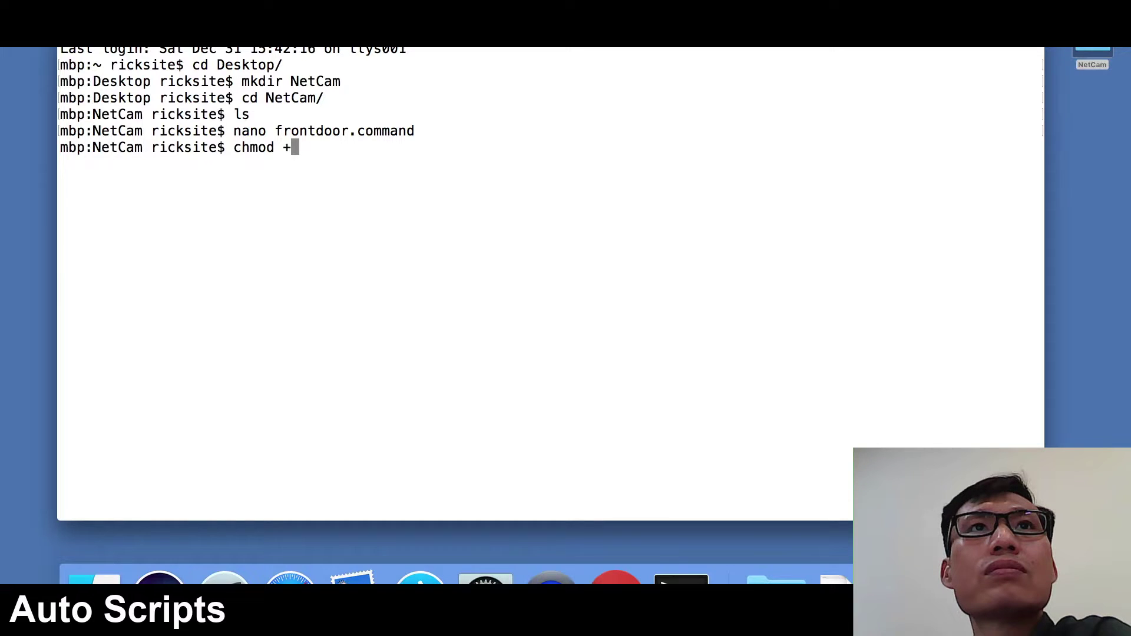
{"action": "type", "text": "x fr"}
{"action": "key", "text": "Tab"}
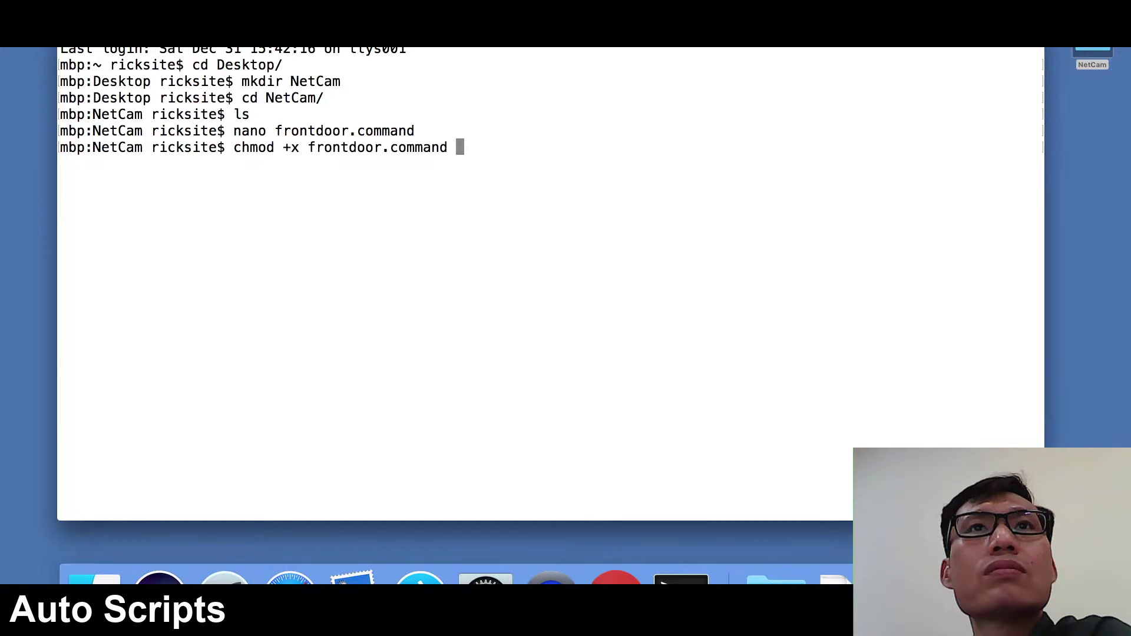
{"action": "key", "text": "Return"}
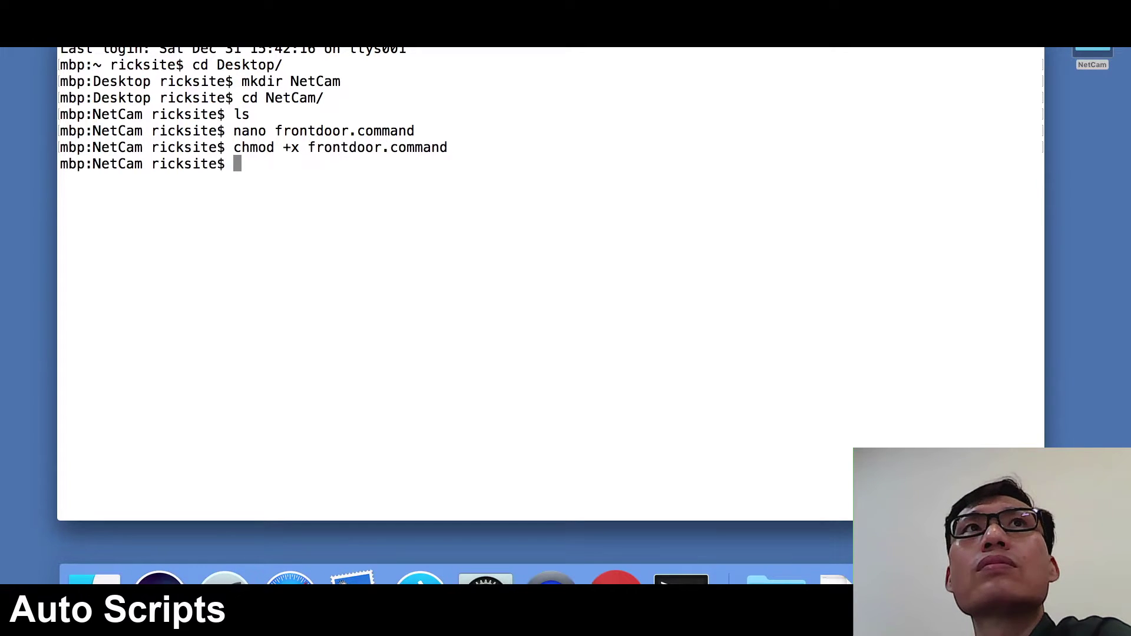
{"action": "type", "text": "./fr"}
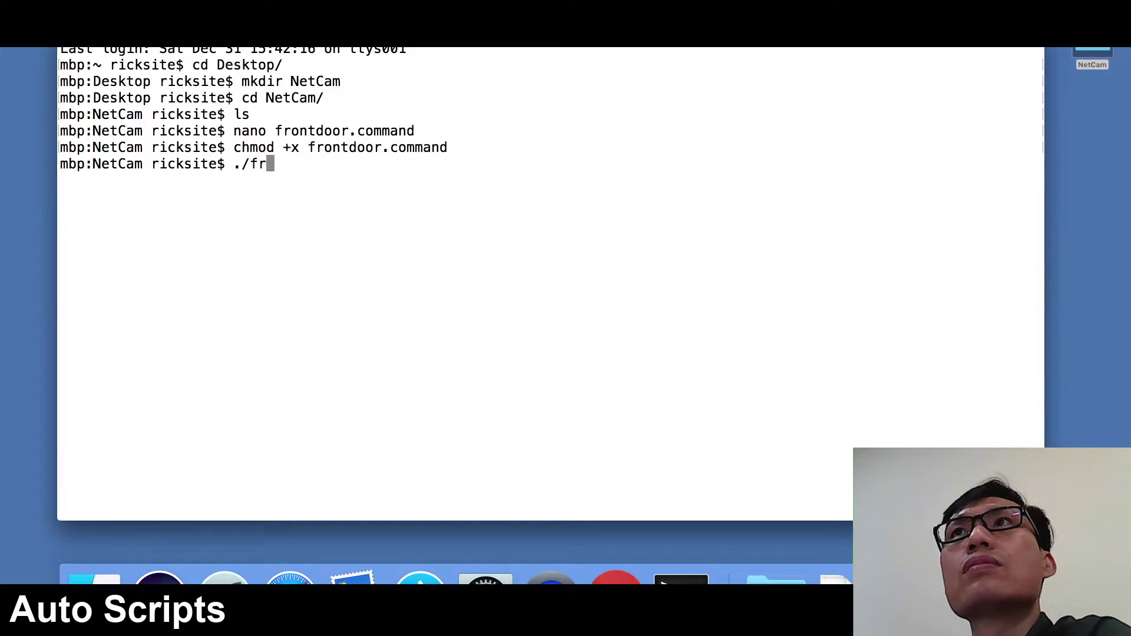
{"action": "key", "text": "Tab"}
{"action": "key", "text": "Return"}
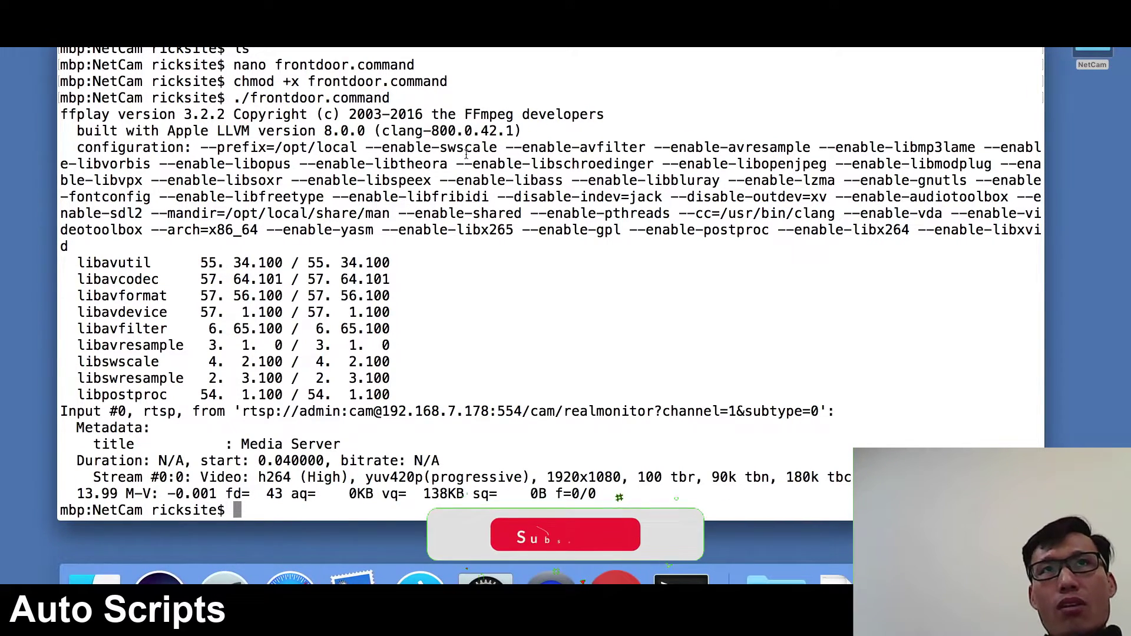
{"action": "type", "text": "exit"}
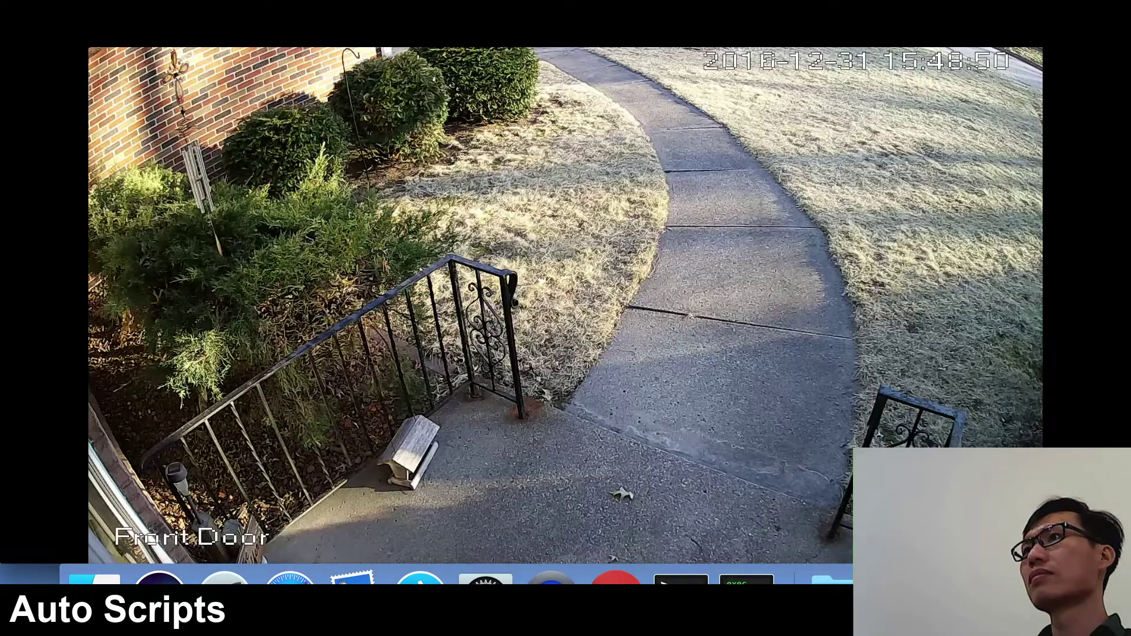
Step: Set the Dock's NetCam stack to Display as Folder and open it to show frontdoor.command
{"action": "right_click", "coordinate": [932, 579]}
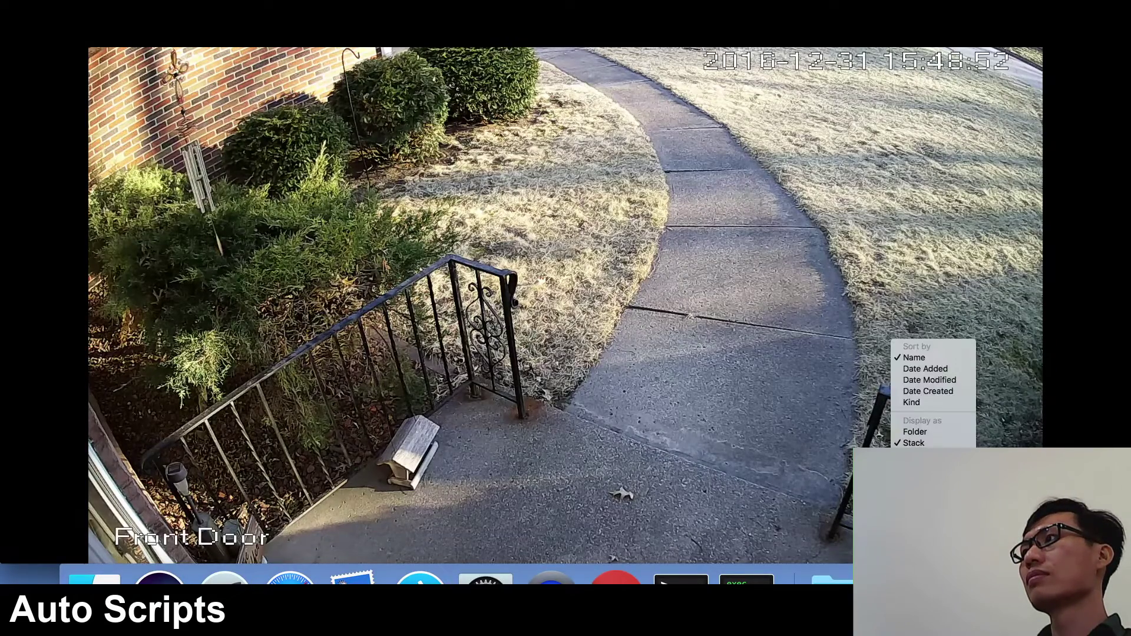
{"action": "left_click", "coordinate": [929, 434]}
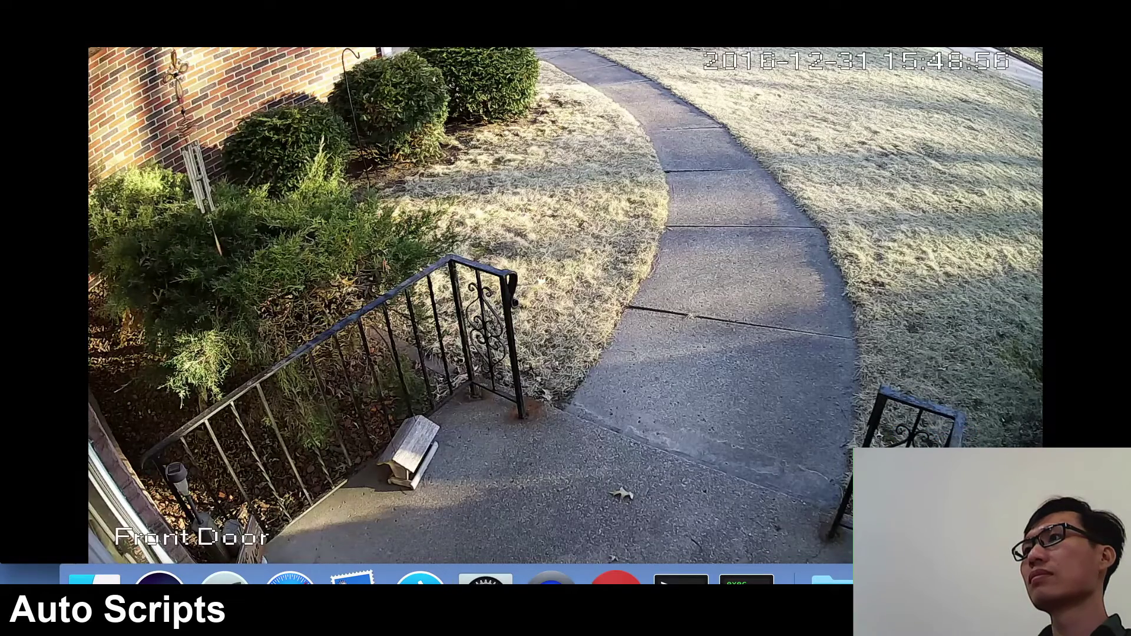
{"action": "left_click", "coordinate": [932, 579]}
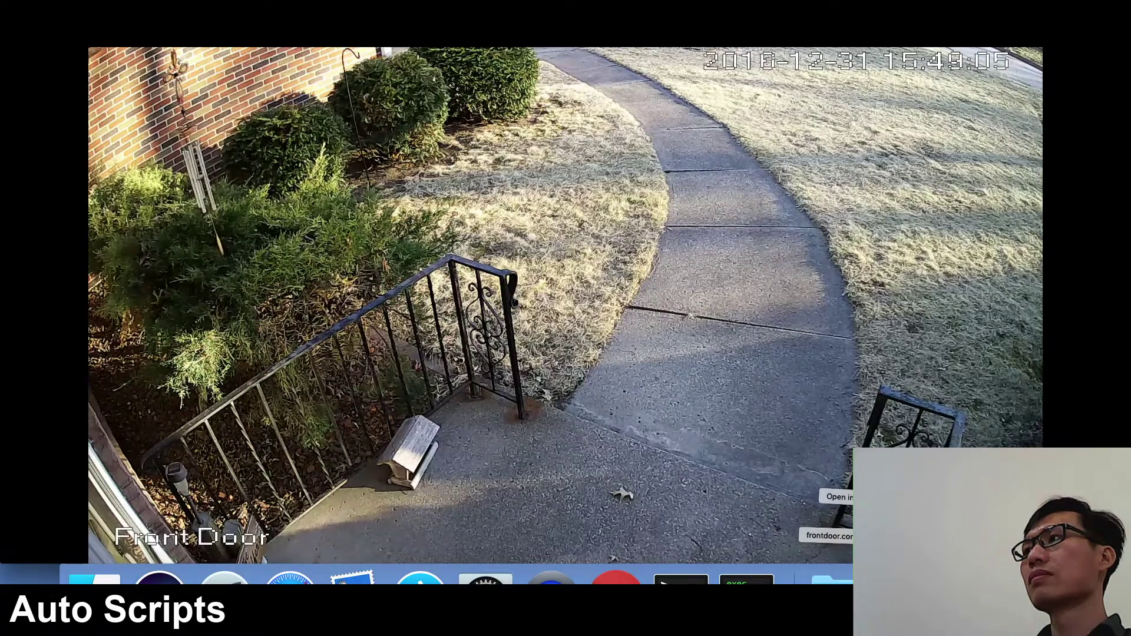
Step: Close the camera video, change into Desktop/NetCam, and list its files
{"action": "key", "text": "q"}
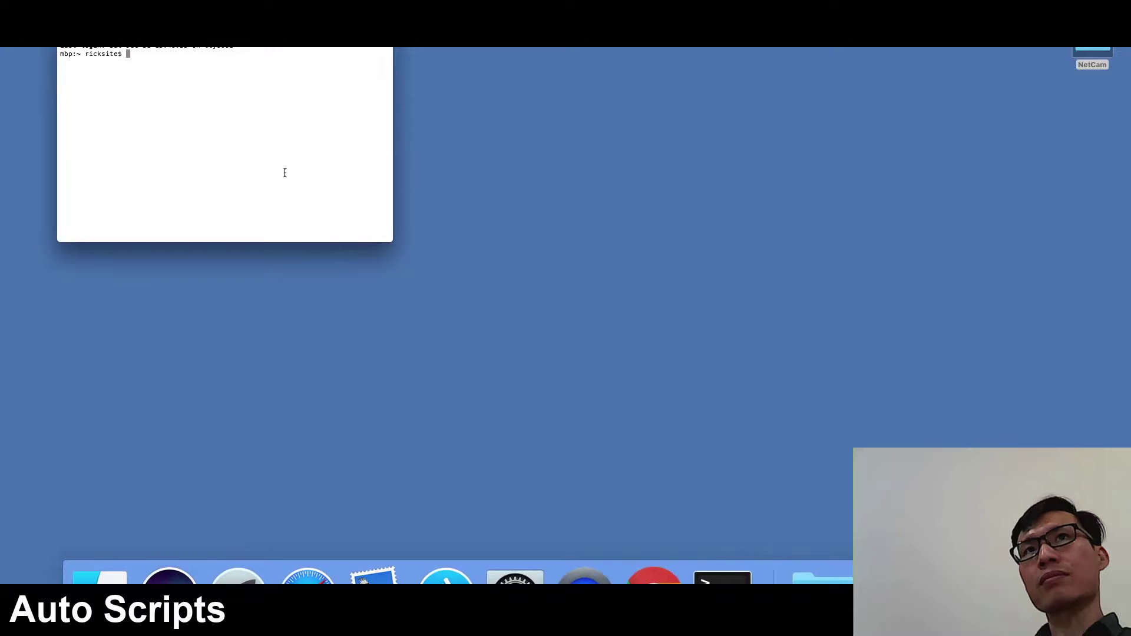
{"action": "type", "text": "cd "}
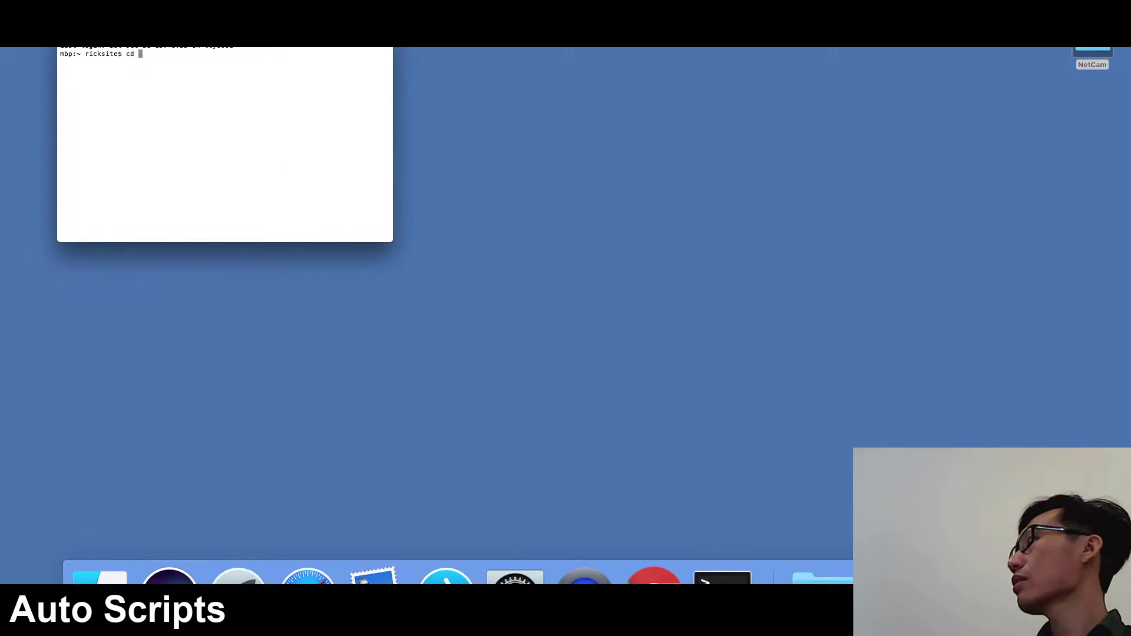
{"action": "type", "text": "De"}
{"action": "key", "text": "Tab"}
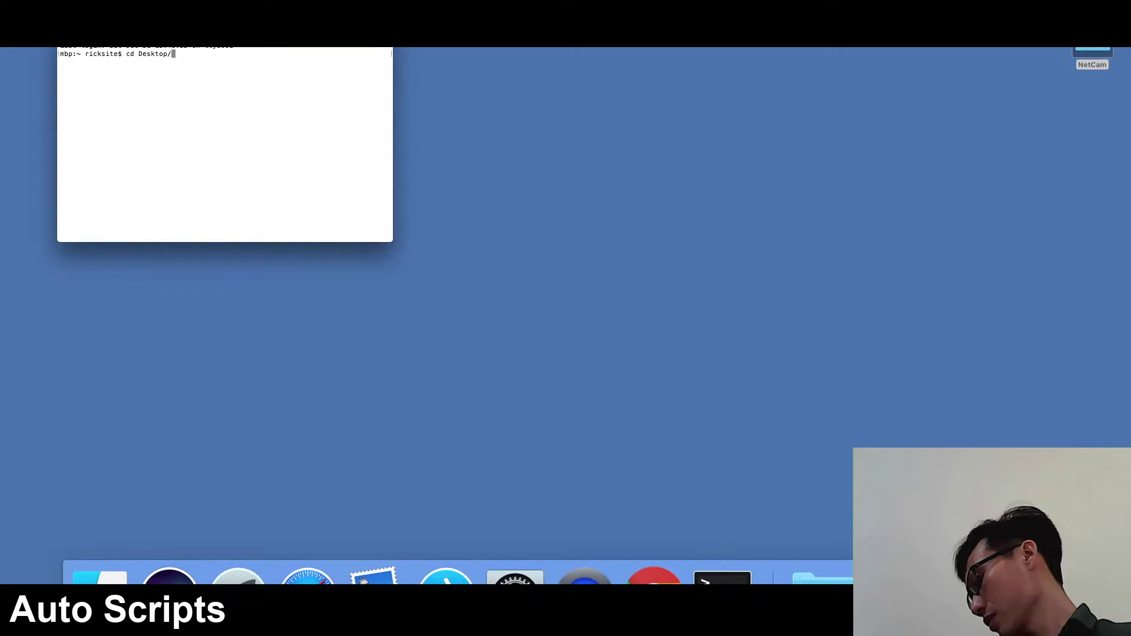
{"action": "type", "text": "Ne"}
{"action": "key", "text": "Tab"}
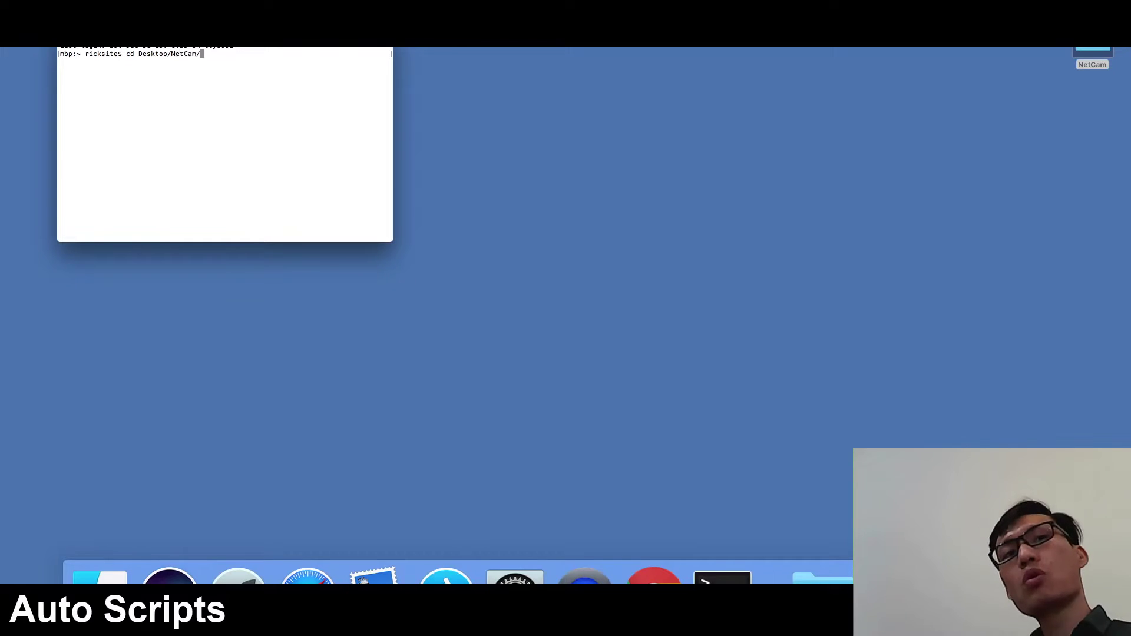
{"action": "key", "text": "Return"}
{"action": "type", "text": "s"}
{"action": "key", "text": "Return"}
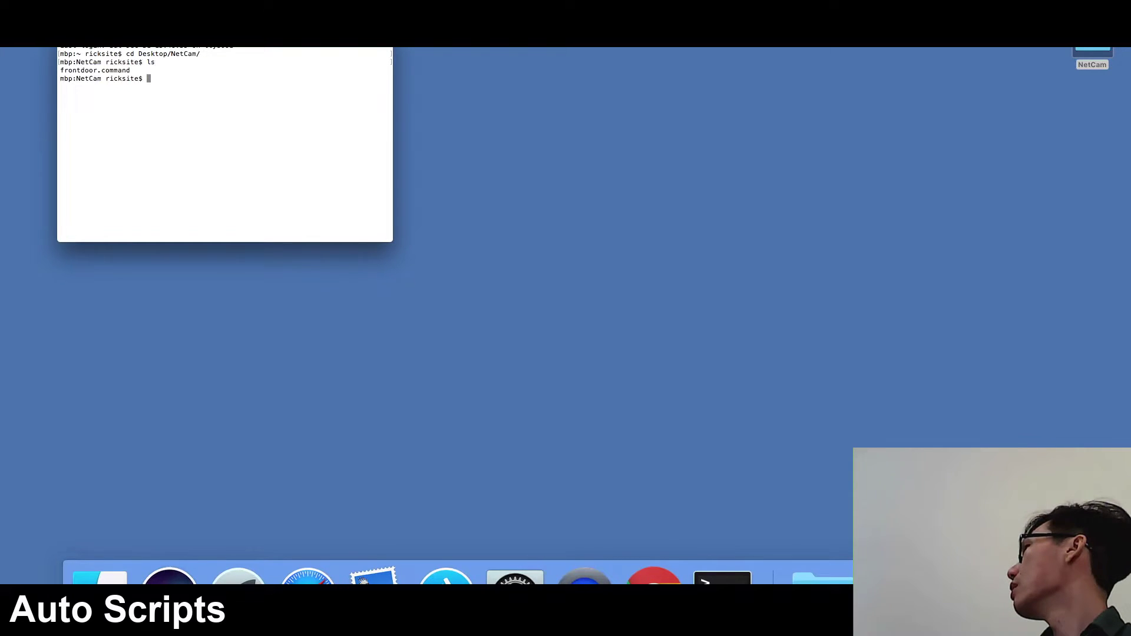
Step: In nano, insert -fs before the stream URL in frontdoor.command, then save and exit
{"action": "key", "text": "Tab"}
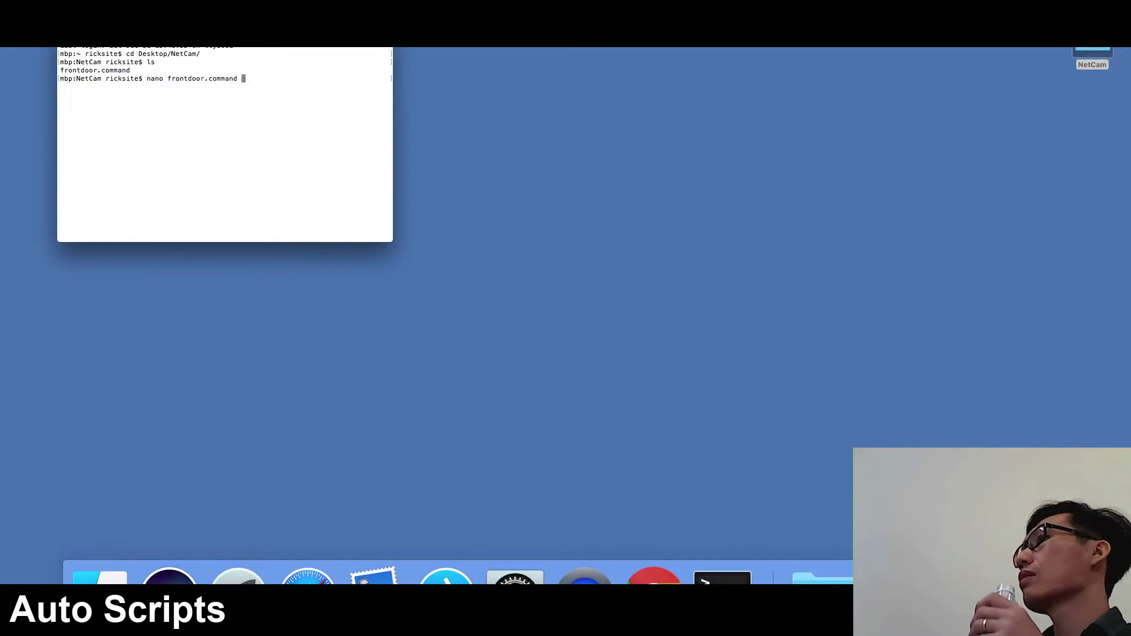
{"action": "key", "text": "Return"}
{"action": "key", "text": "Right"}
{"action": "key", "text": "Right"}
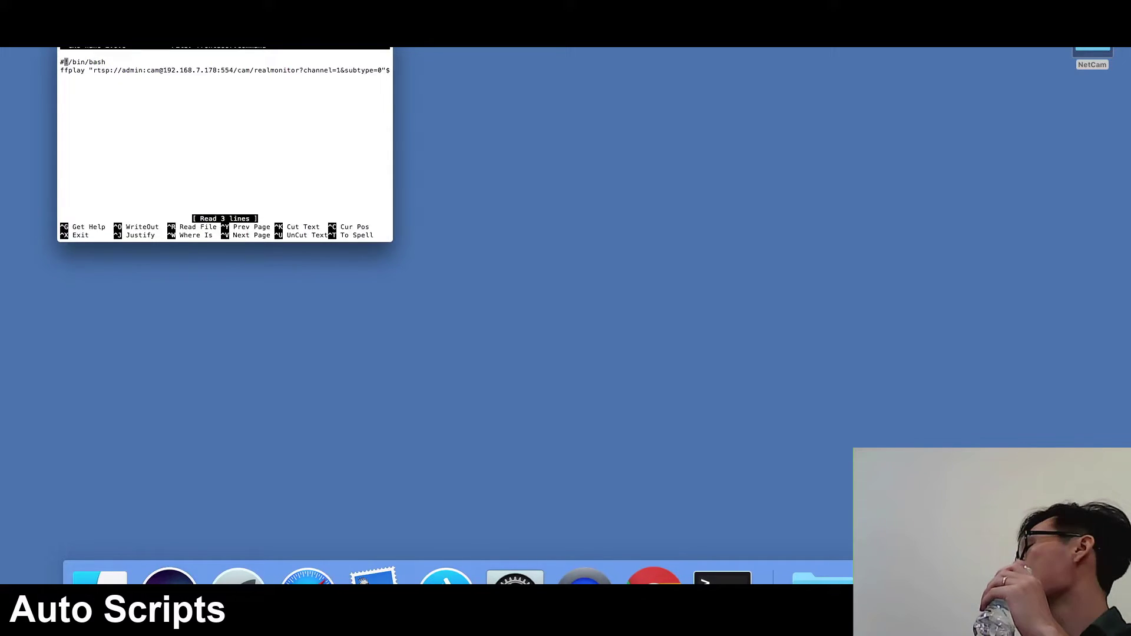
{"action": "key", "text": "Right"}
{"action": "key", "text": "Right"}
{"action": "key", "text": "Right"}
{"action": "key", "text": "Right"}
{"action": "key", "text": "Right"}
{"action": "key", "text": "Right"}
{"action": "key", "text": "Right"}
{"action": "key", "text": "Right"}
{"action": "key", "text": "Right"}
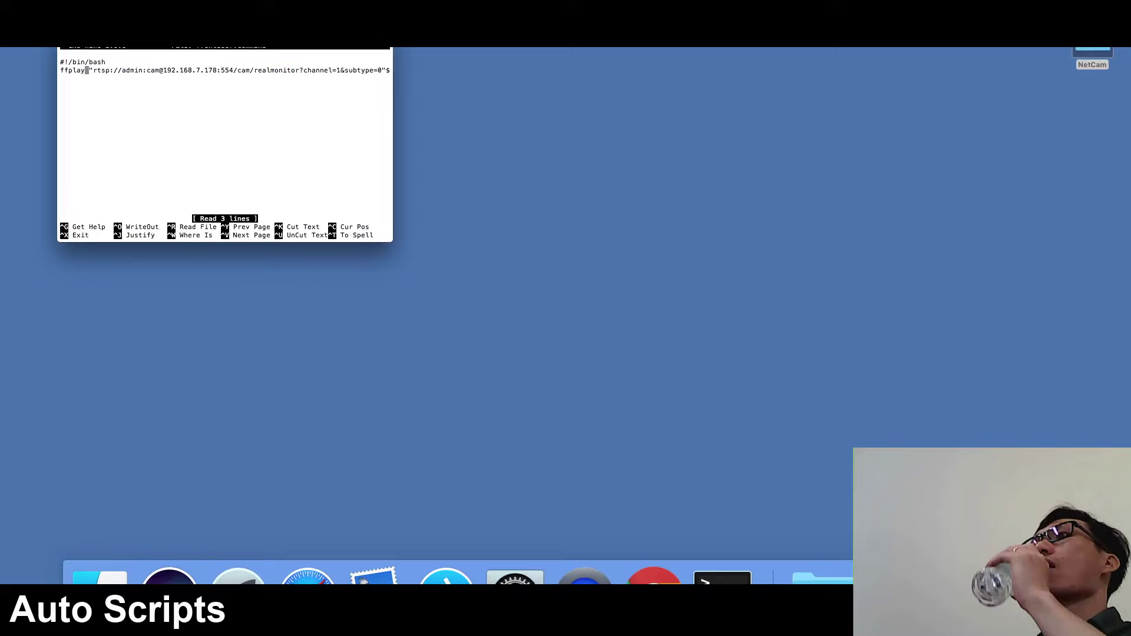
{"action": "type", "text": "-f"}
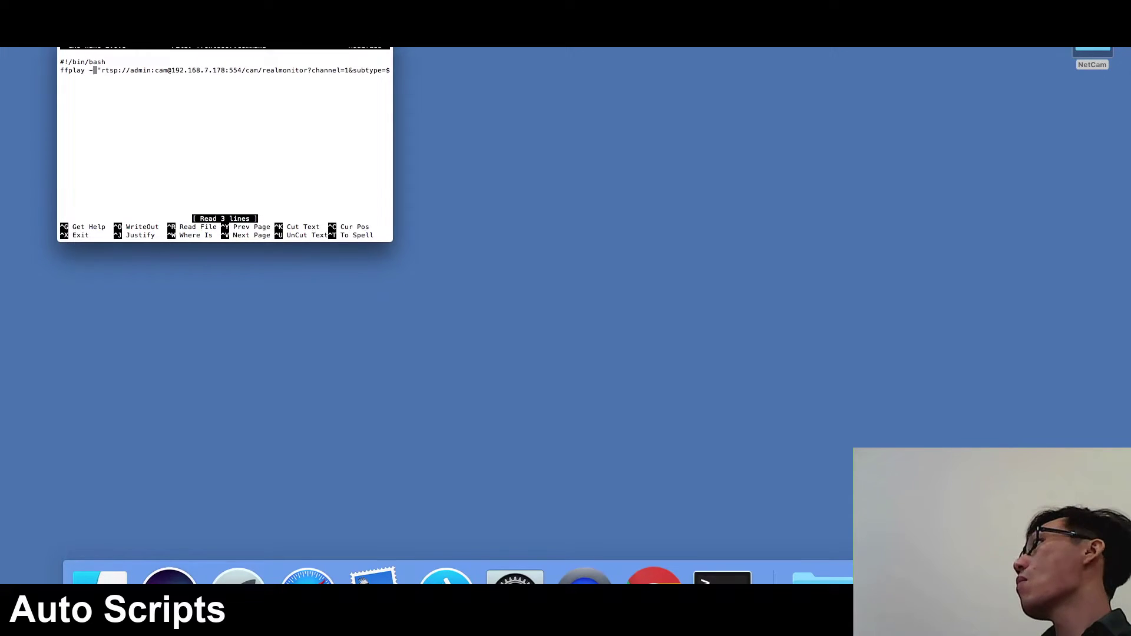
{"action": "type", "text": "s"}
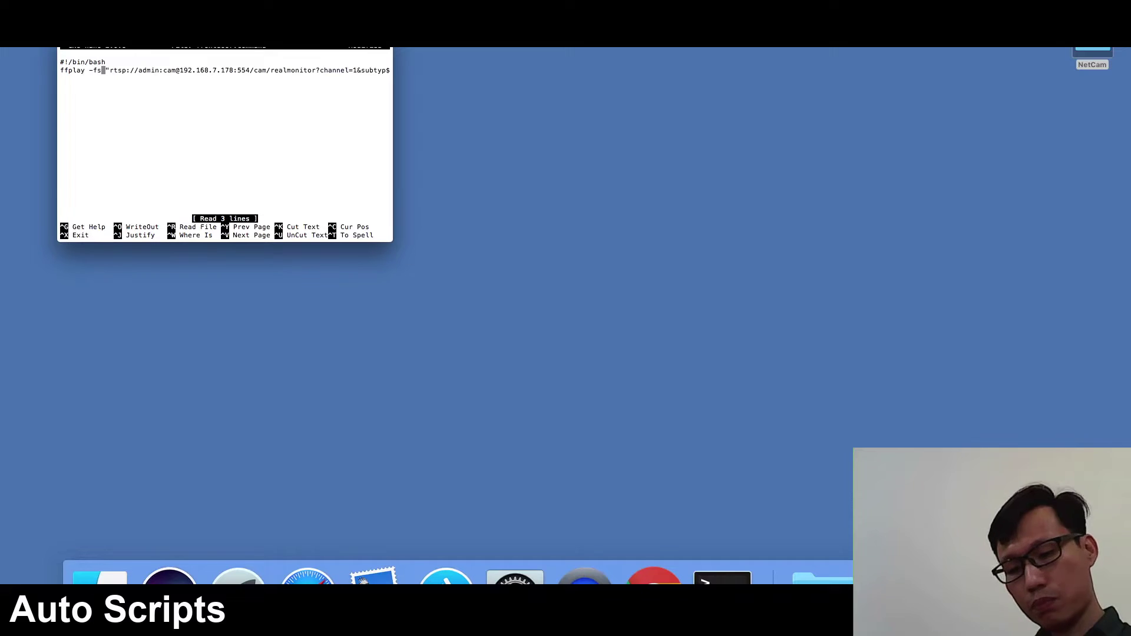
{"action": "key", "text": "ctrl+o"}
{"action": "key", "text": "Return"}
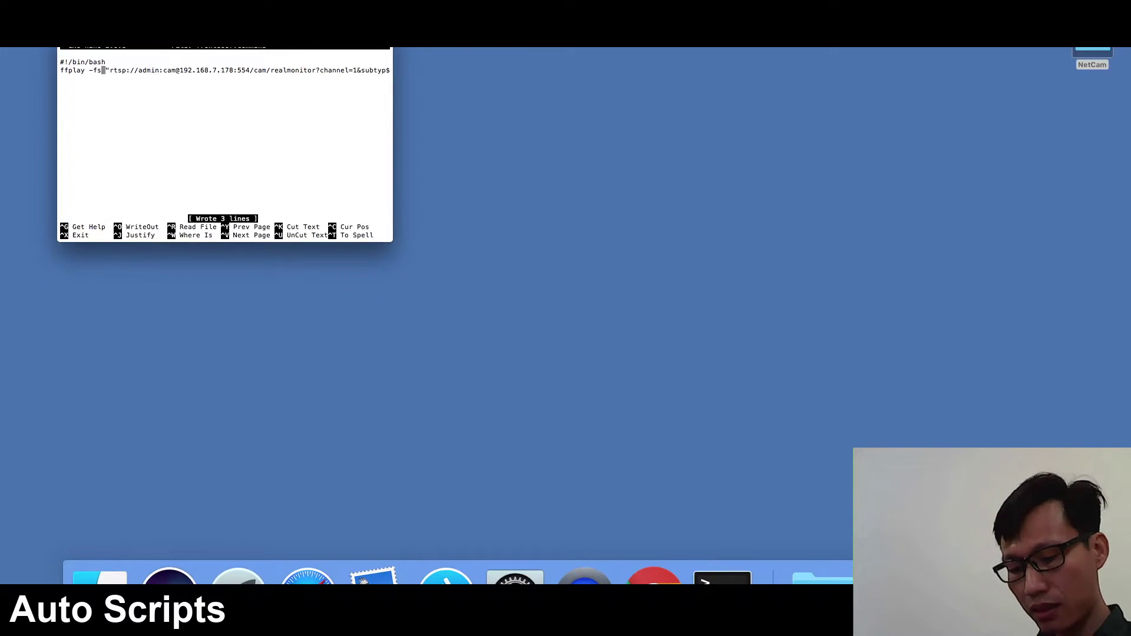
{"action": "key", "text": "ctrl+x"}
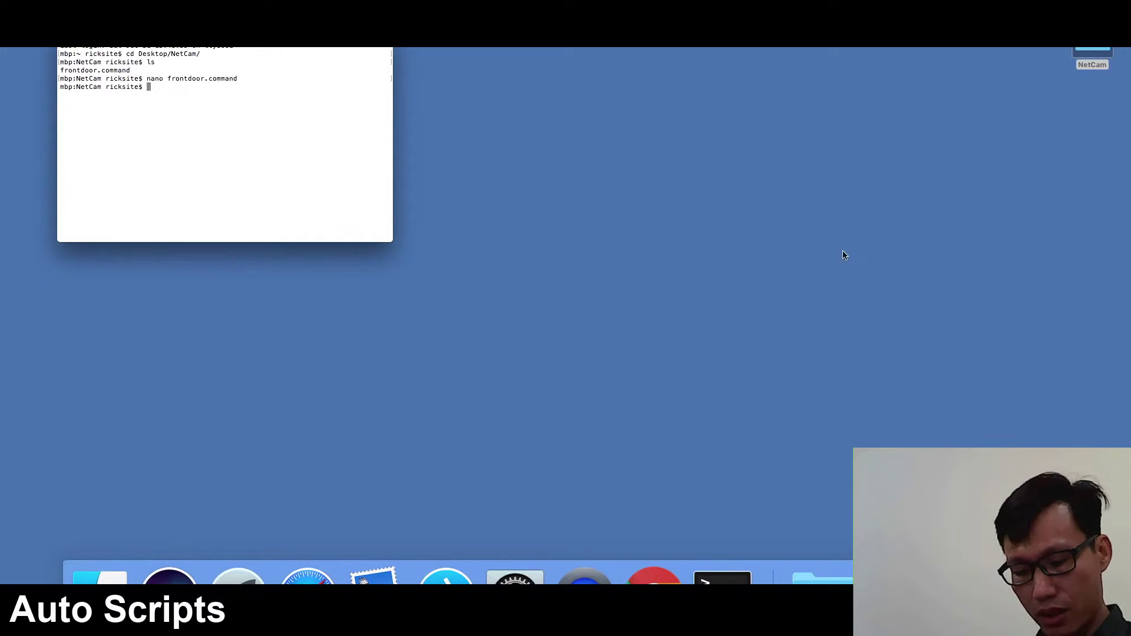
Step: Run frontdoor.command from the Dock's NetCam folder, then close its finished Terminal window
{"action": "left_click", "coordinate": [822, 579]}
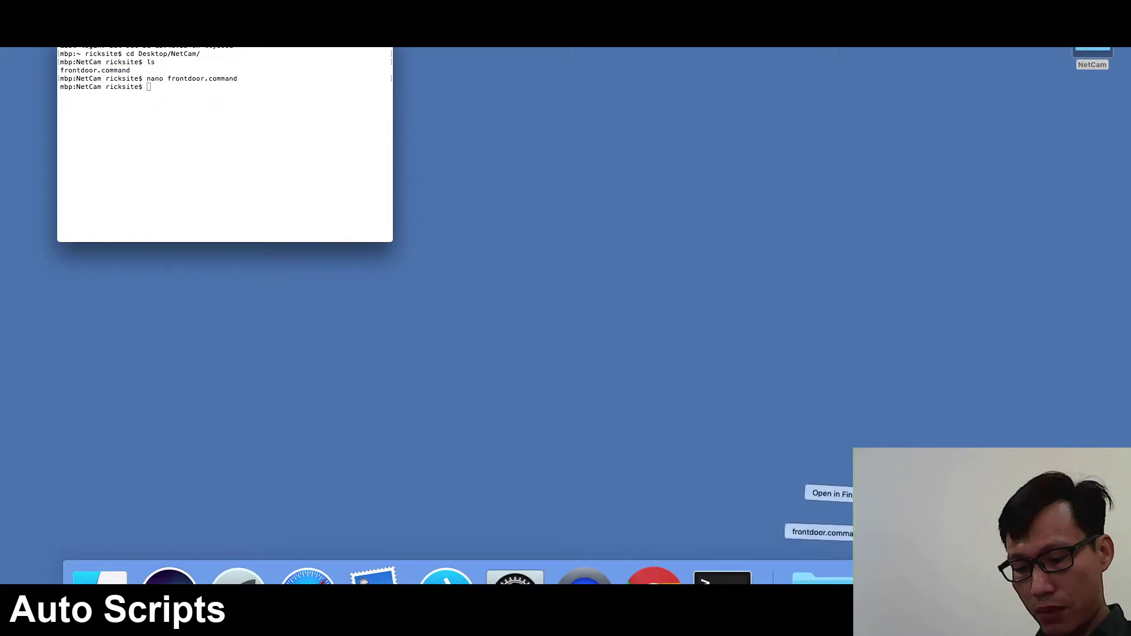
{"action": "left_click", "coordinate": [822, 532]}
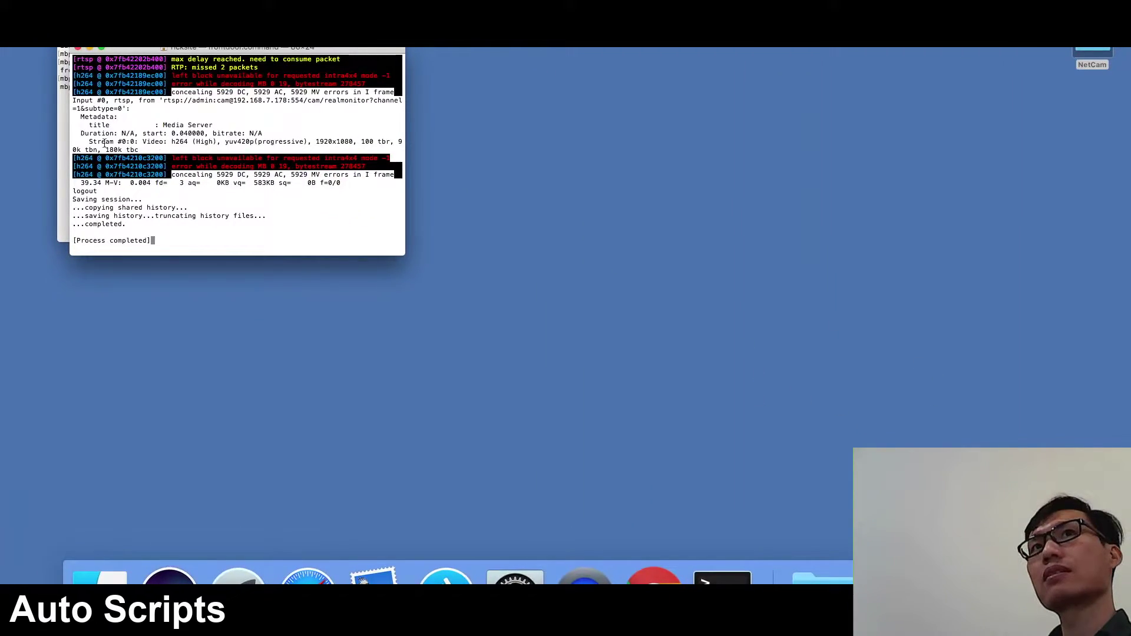
{"action": "key", "text": "super+w"}
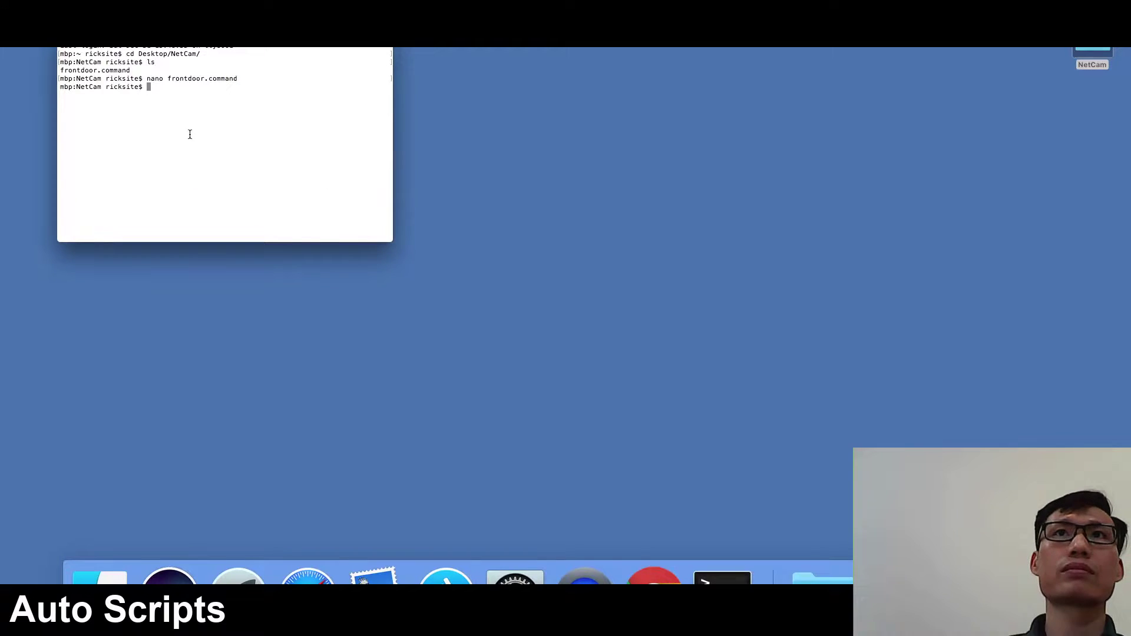
Step: Reopen frontdoor.command in nano, delete -fs from the ffplay line, and save under the same name
{"action": "key", "text": "Up"}
{"action": "key", "text": "Return"}
{"action": "key", "text": "Down"}
{"action": "key", "text": "Right"}
{"action": "key", "text": "Right"}
{"action": "key", "text": "Right"}
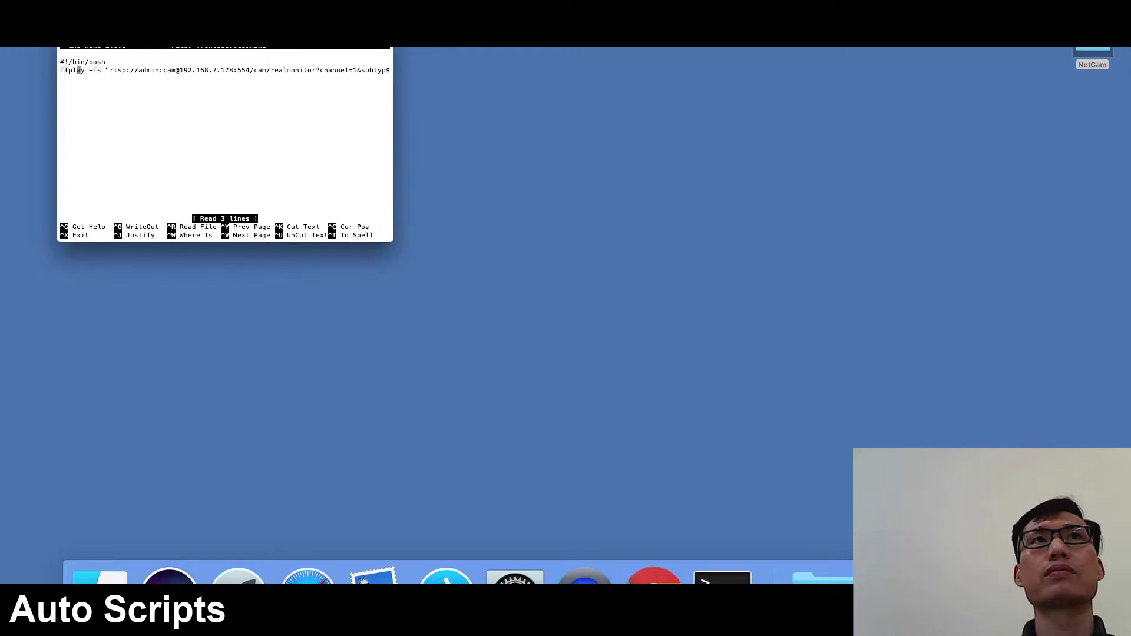
{"action": "key", "text": "BackSpace"}
{"action": "key", "text": "BackSpace"}
{"action": "key", "text": "BackSpace"}
{"action": "key", "text": "BackSpace"}
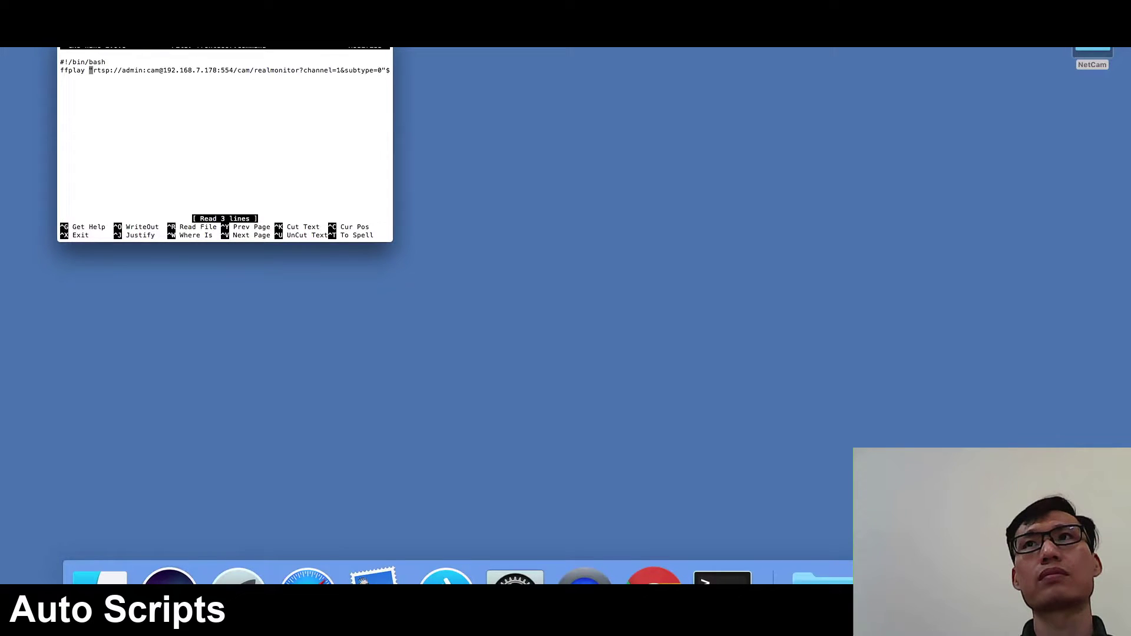
{"action": "key", "text": "ctrl+o"}
{"action": "key", "text": "Return"}
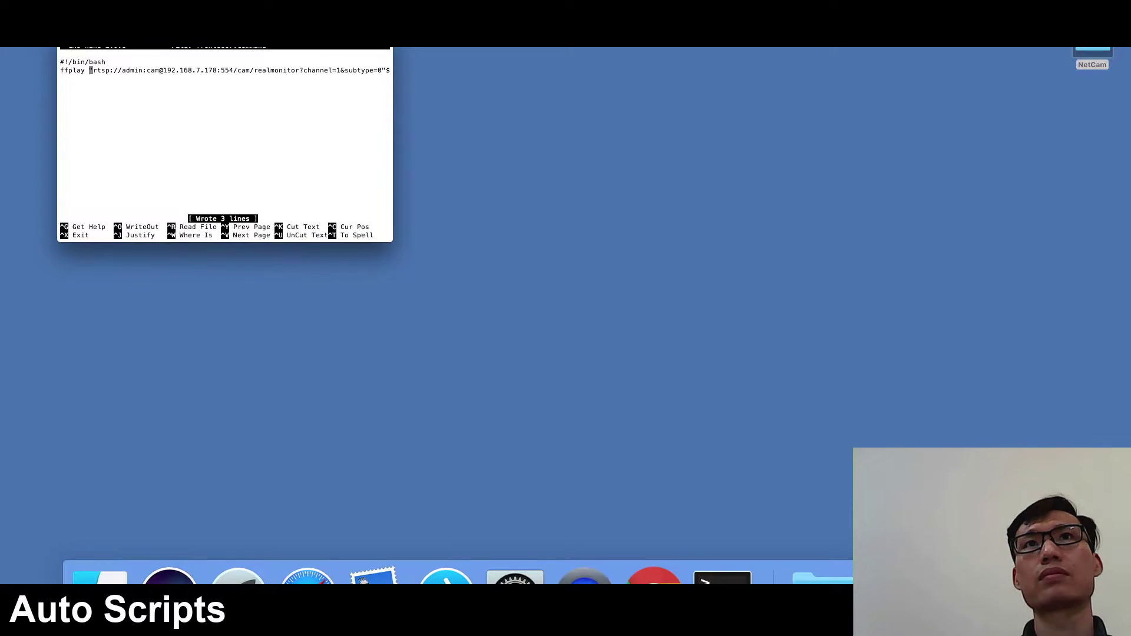
{"action": "key", "text": "ctrl+x"}
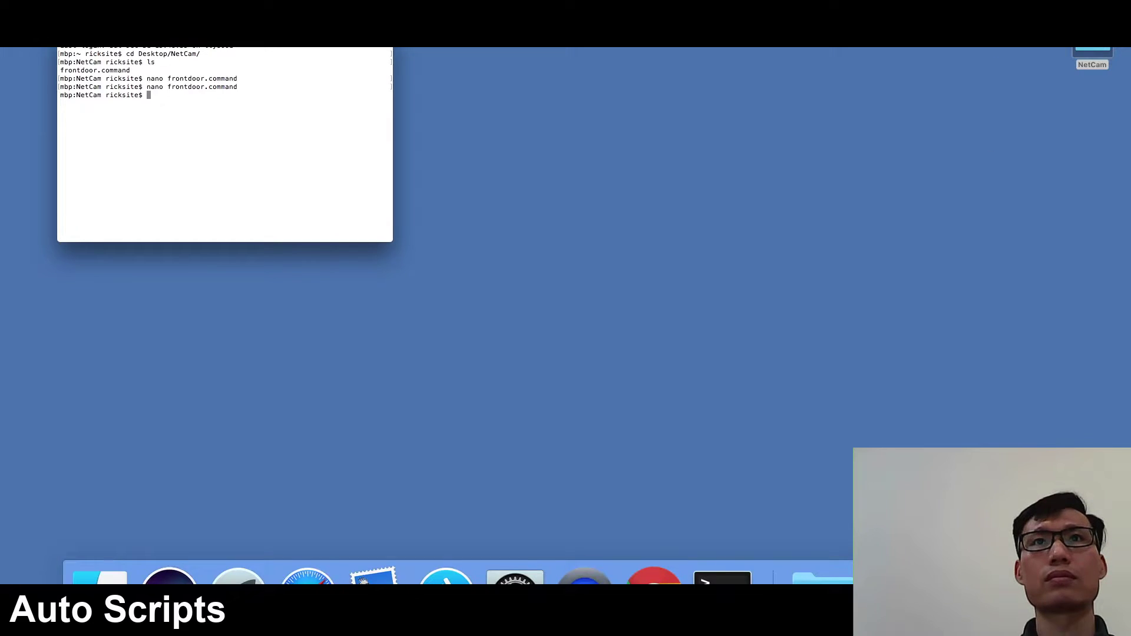
Step: Launch frontdoor.command from the NetCam Dock folder and move the camera window to the top-right corner
{"action": "left_click", "coordinate": [874, 579]}
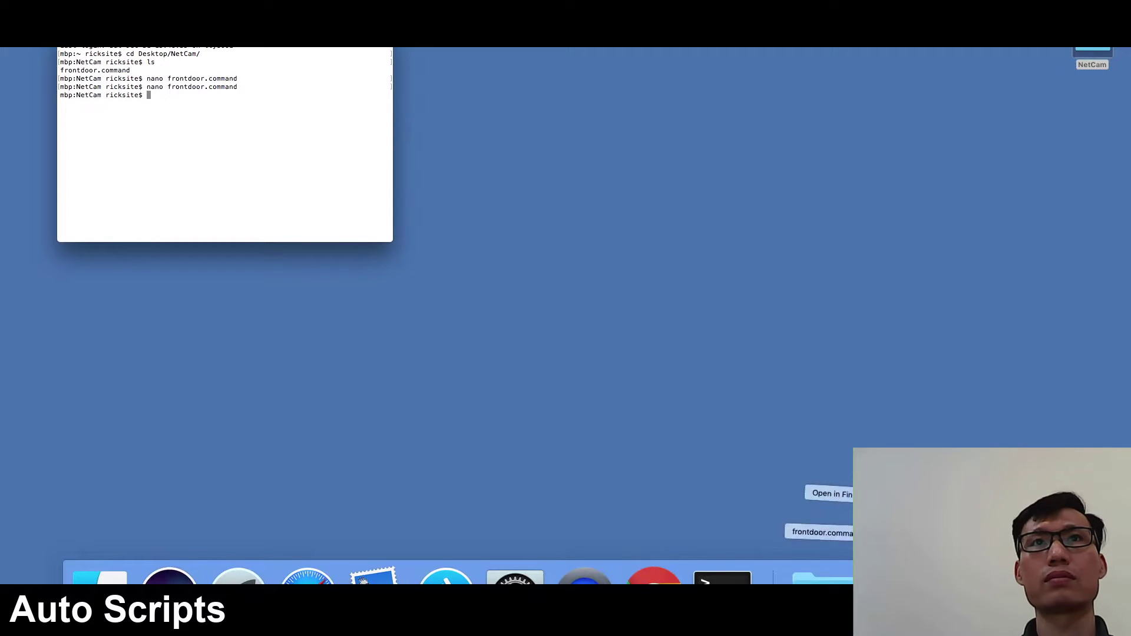
{"action": "left_click", "coordinate": [821, 531]}
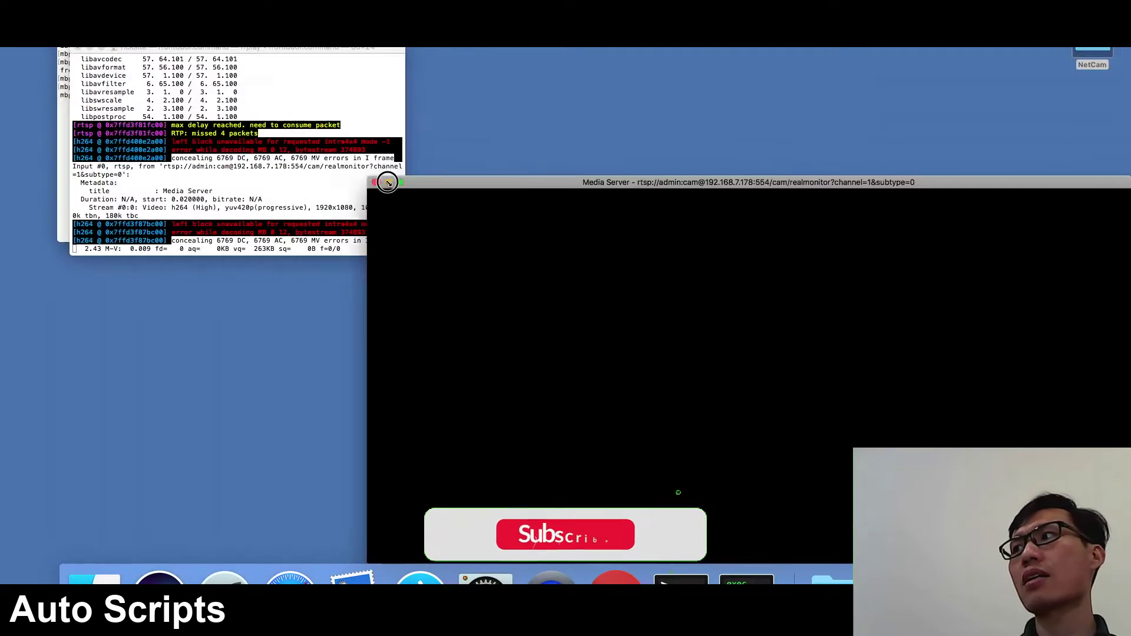
{"action": "mouse_move", "coordinate": [368, 177]}
{"action": "left_mouse_down"}
{"action": "mouse_move", "coordinate": [804, 241]}
{"action": "mouse_move", "coordinate": [904, 376]}
{"action": "mouse_move", "coordinate": [925, 442]}
{"action": "left_mouse_up"}
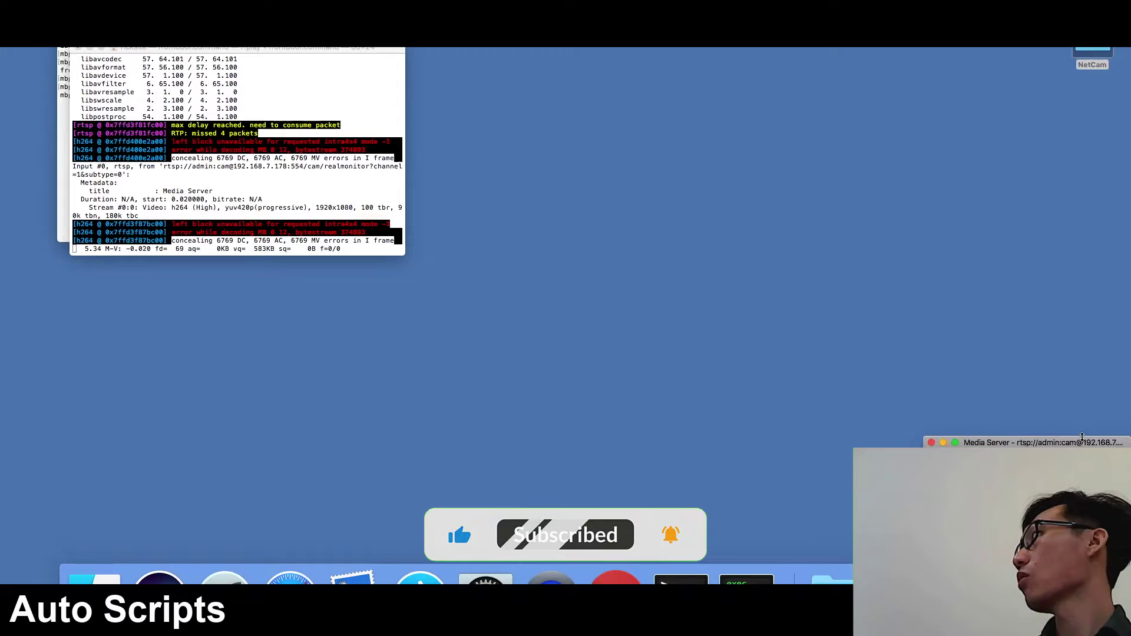
{"action": "left_click_drag", "start_coordinate": [1080, 441], "coordinate": [1074, 40]}
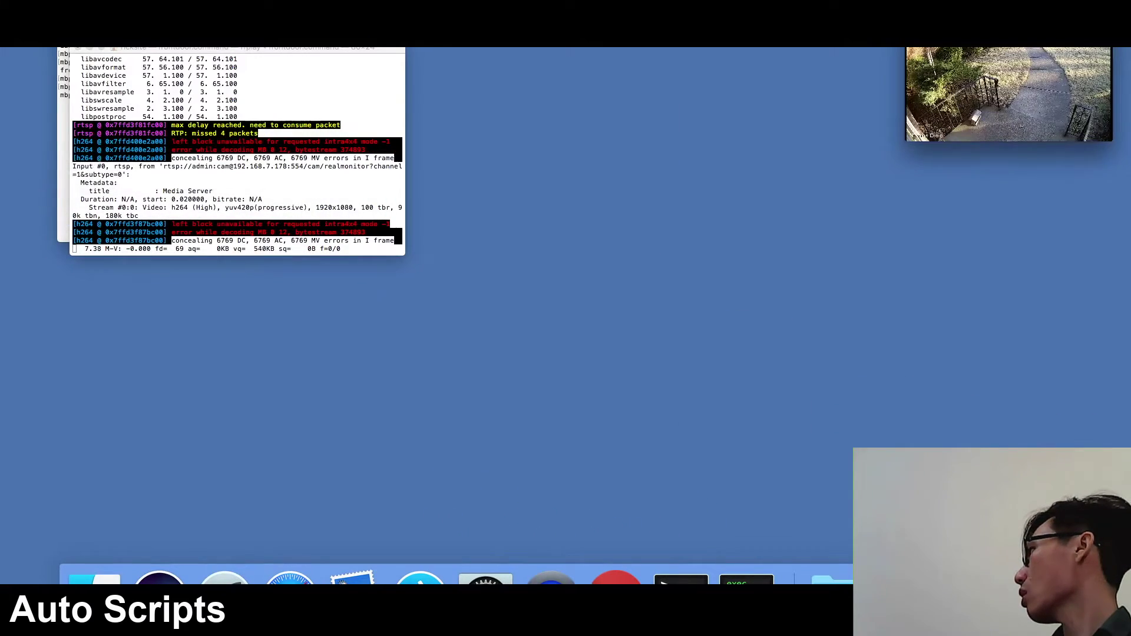